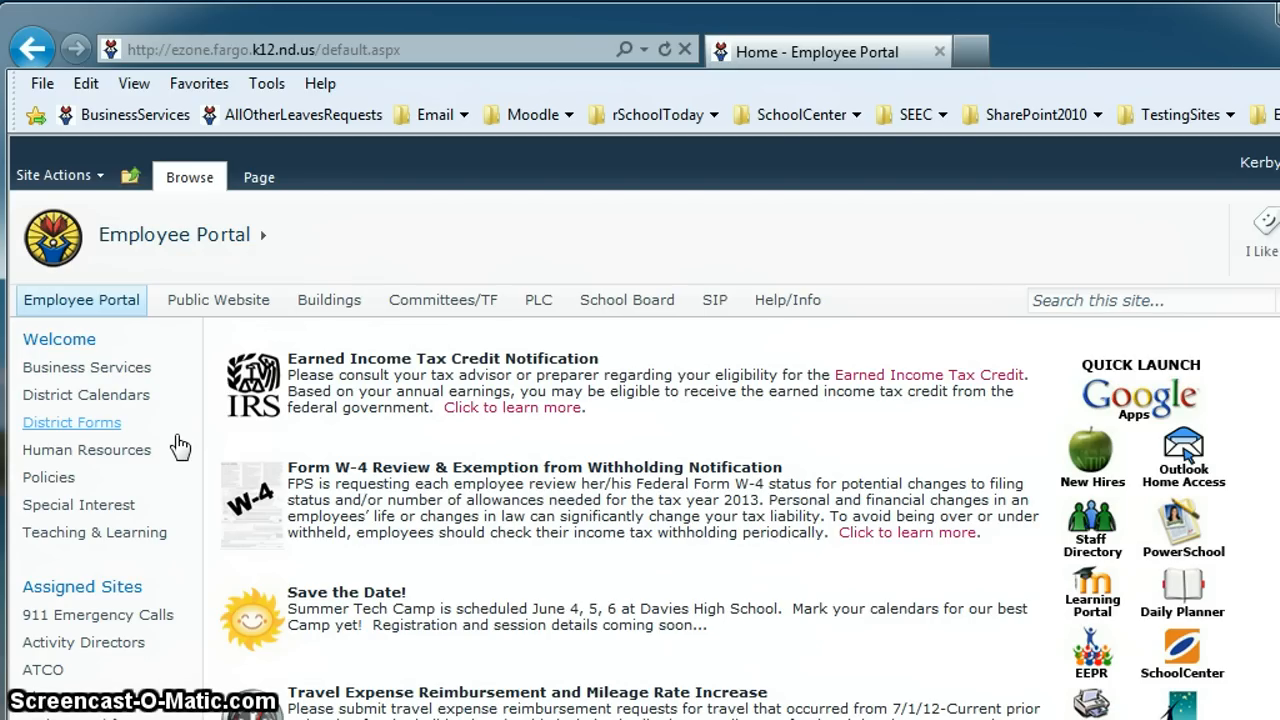
Step: Open the In-District Travel Reimbursement workbook in Excel from the portal's District Forms page
{"action": "left_click", "coordinate": [78, 426]}
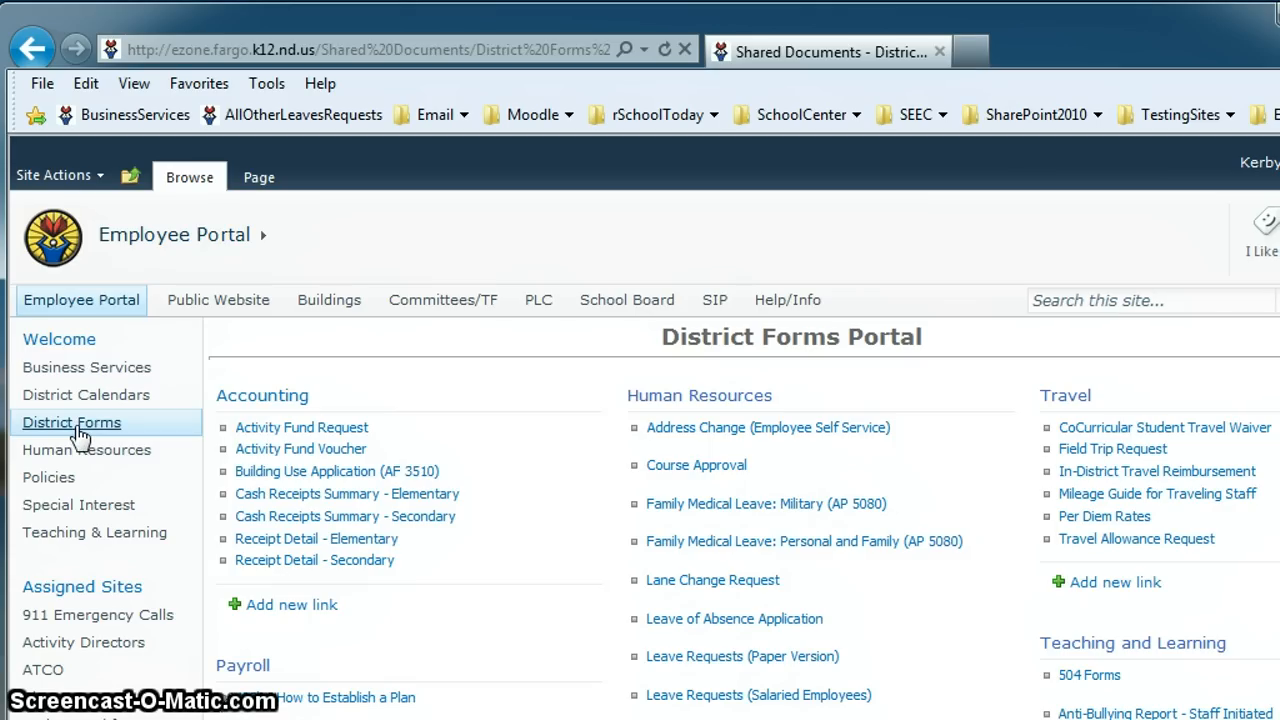
{"action": "left_click", "coordinate": [1165, 482]}
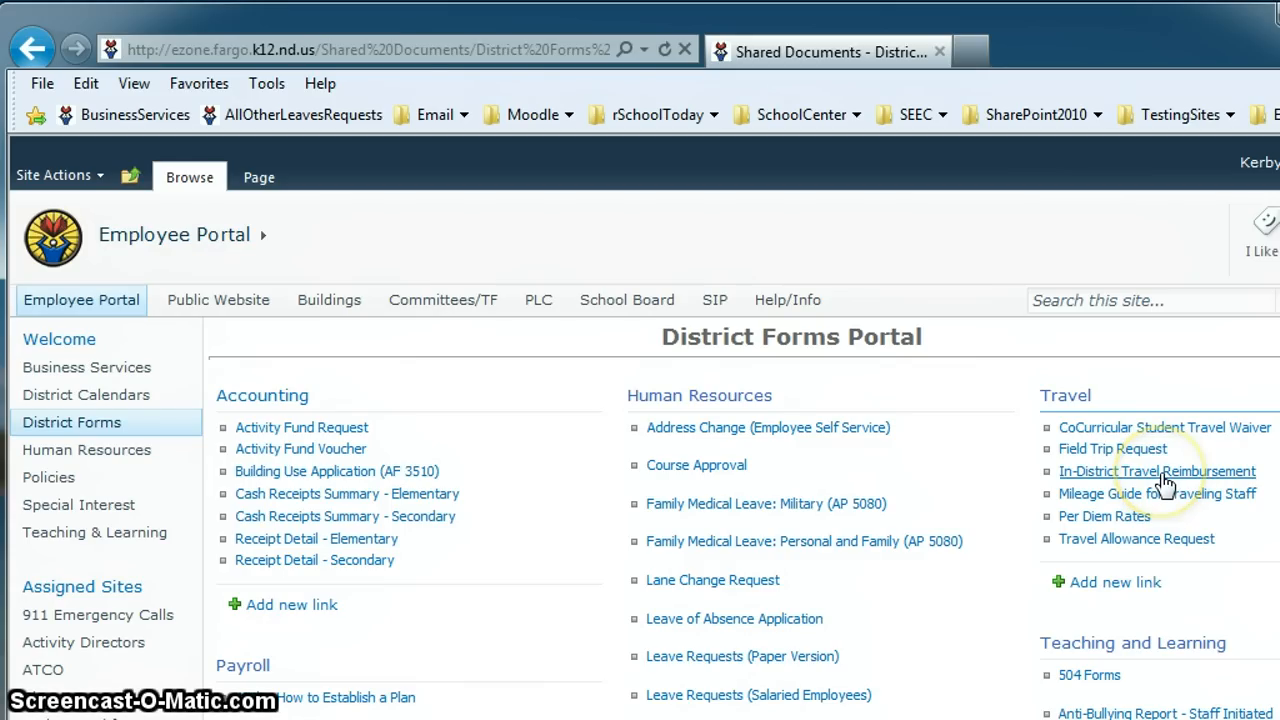
{"action": "left_click", "coordinate": [1165, 482]}
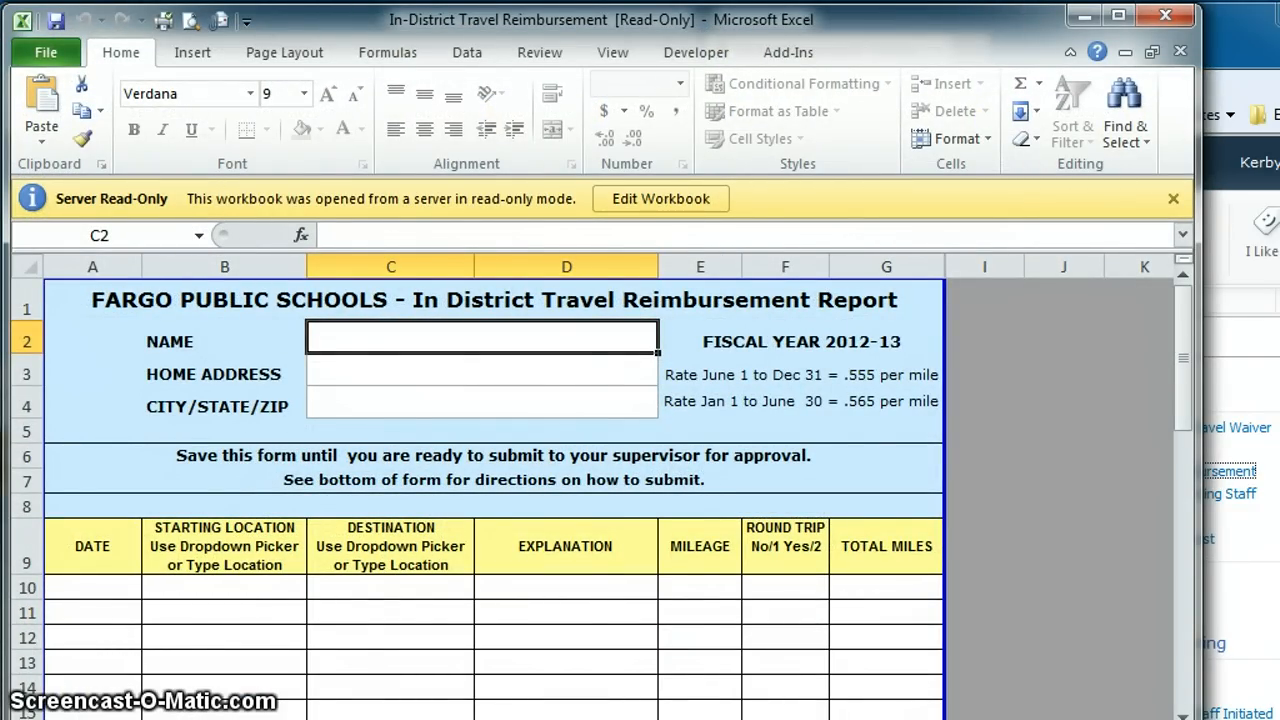
Step: Enable editing, then save the workbook as 'January 2013 Mileage' in the personal network folder
{"action": "left_click", "coordinate": [659, 205]}
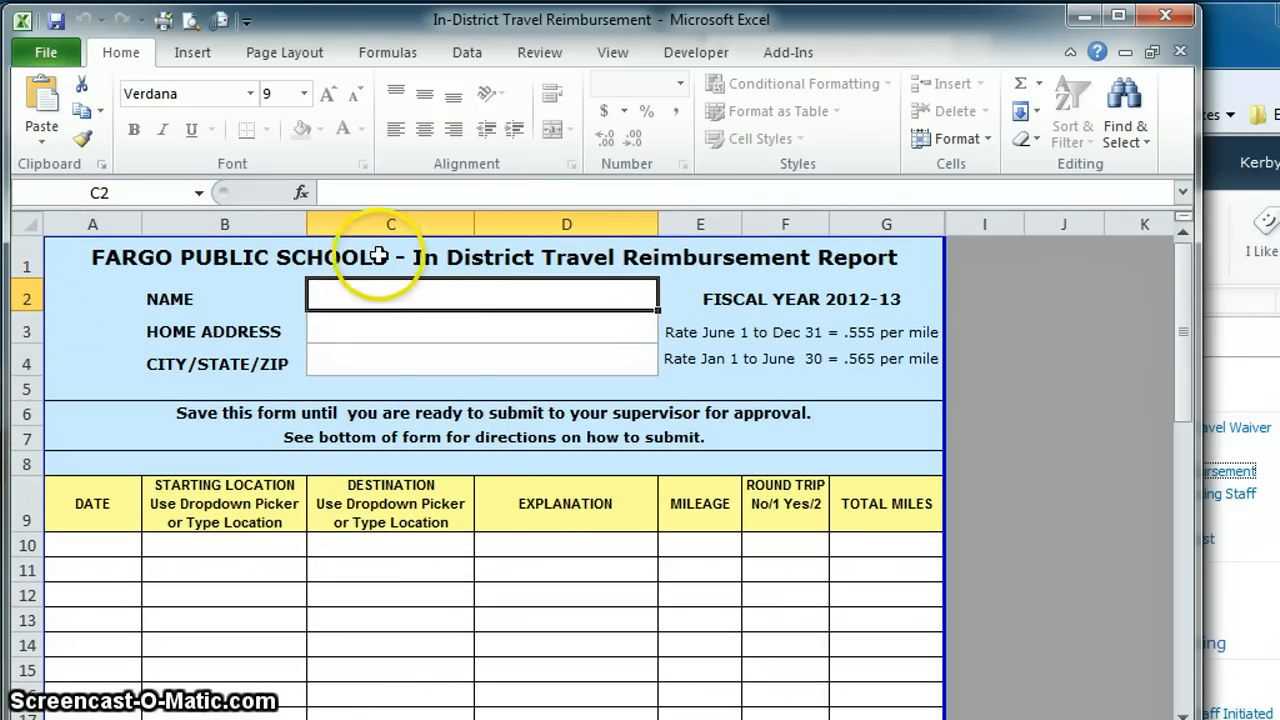
{"action": "left_click", "coordinate": [40, 62]}
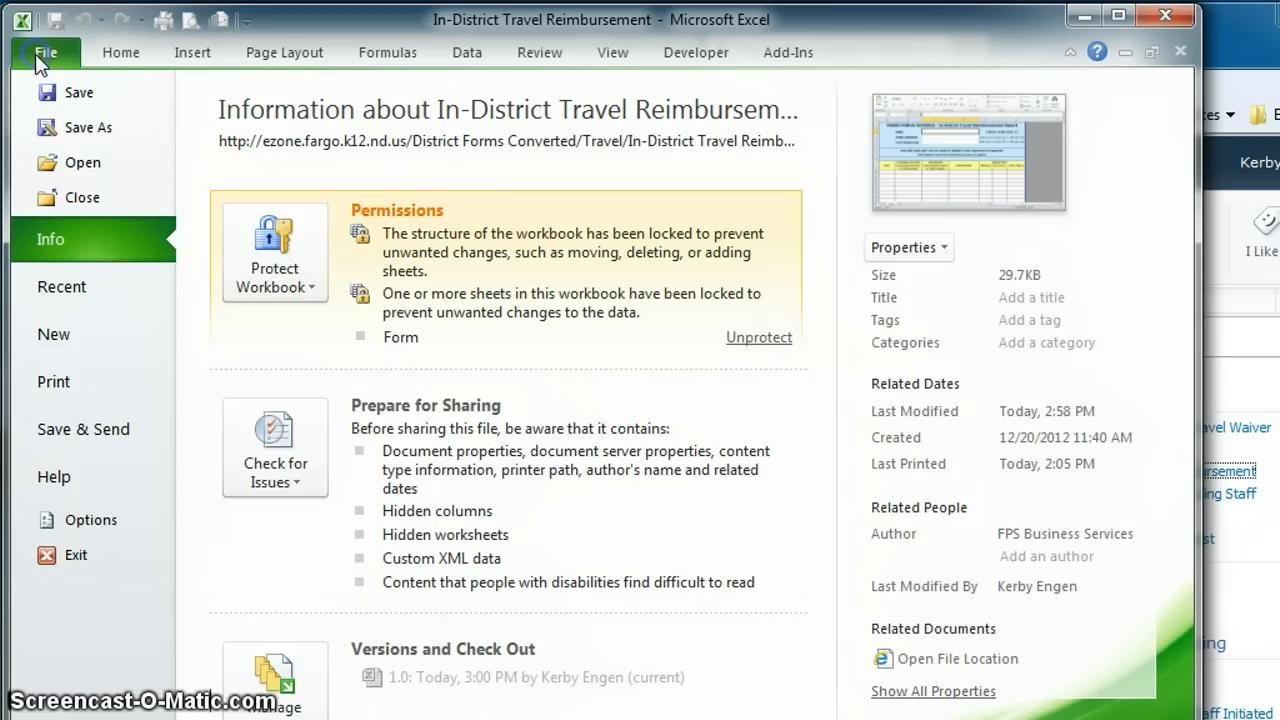
{"action": "left_click", "coordinate": [55, 128]}
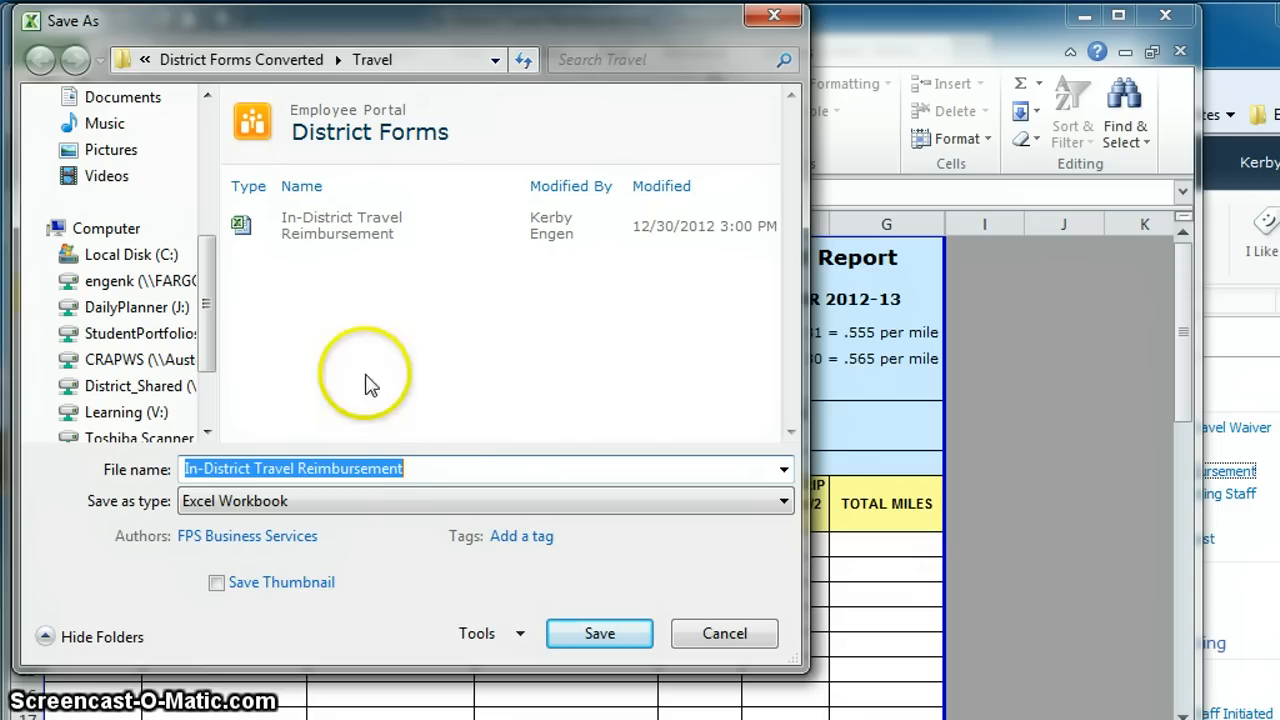
{"action": "left_click", "coordinate": [175, 290]}
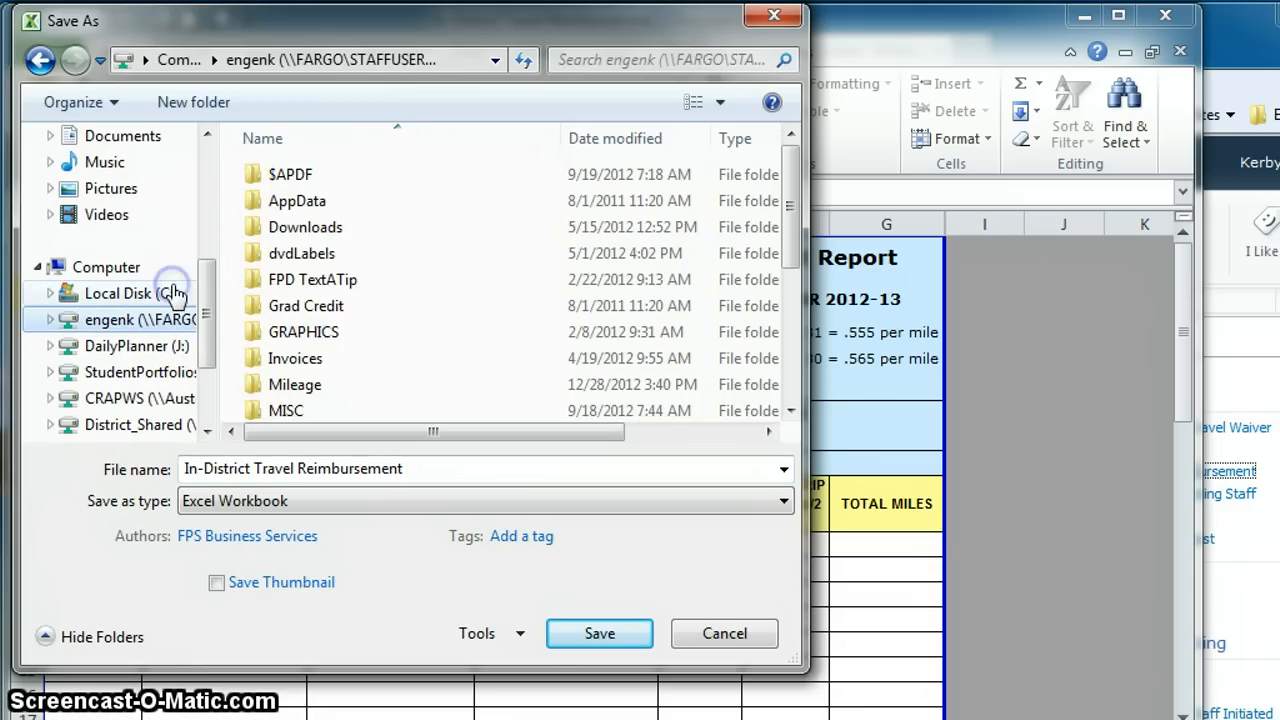
{"action": "left_click", "coordinate": [415, 468]}
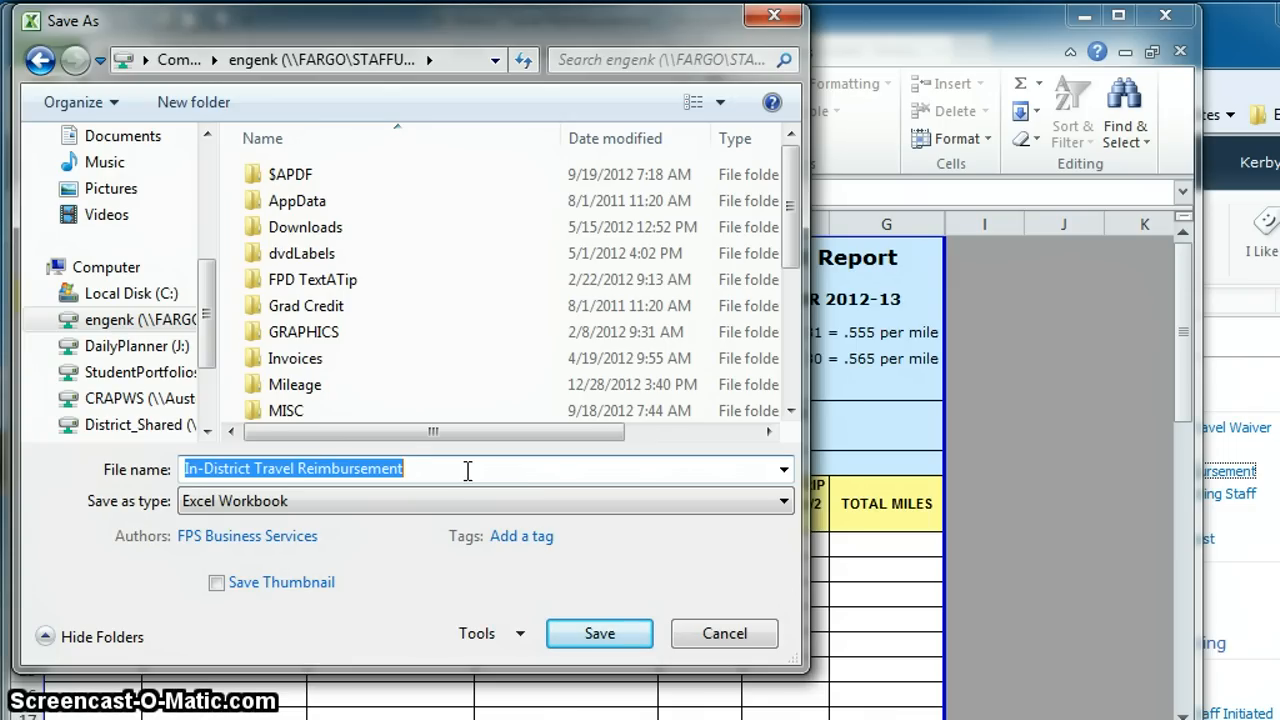
{"action": "type", "text": "January "}
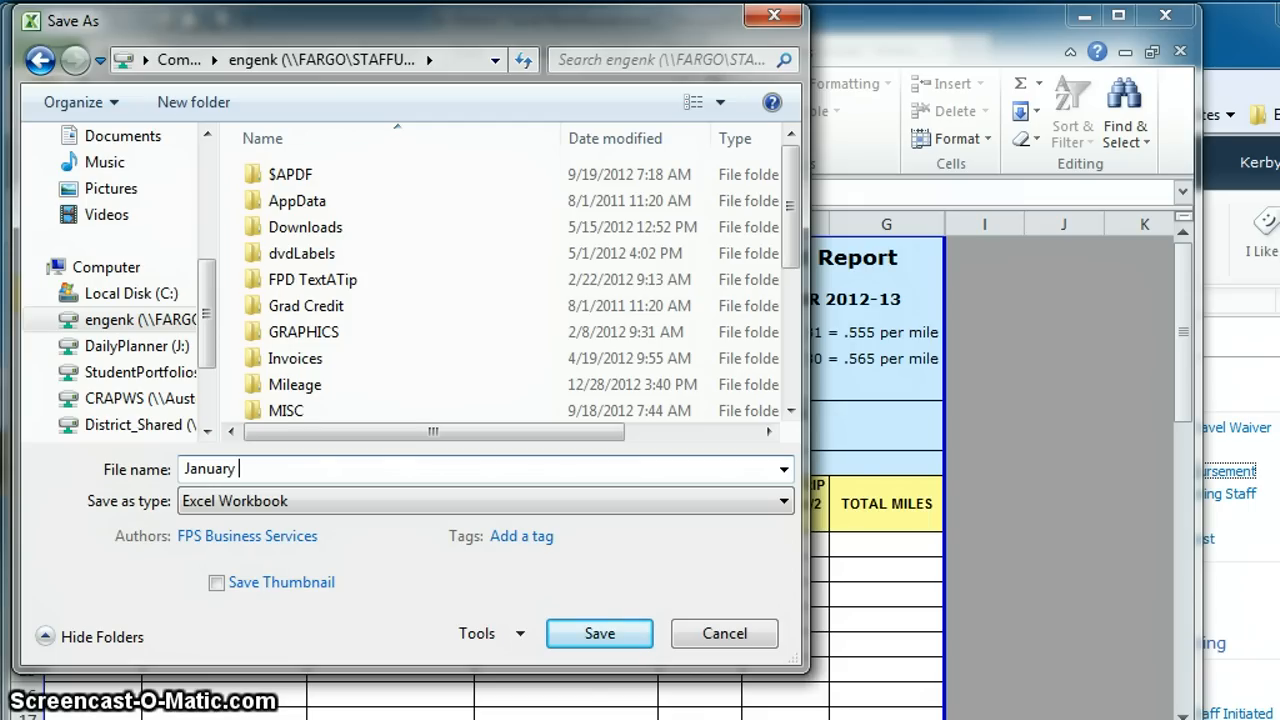
{"action": "type", "text": "2013 Mileage"}
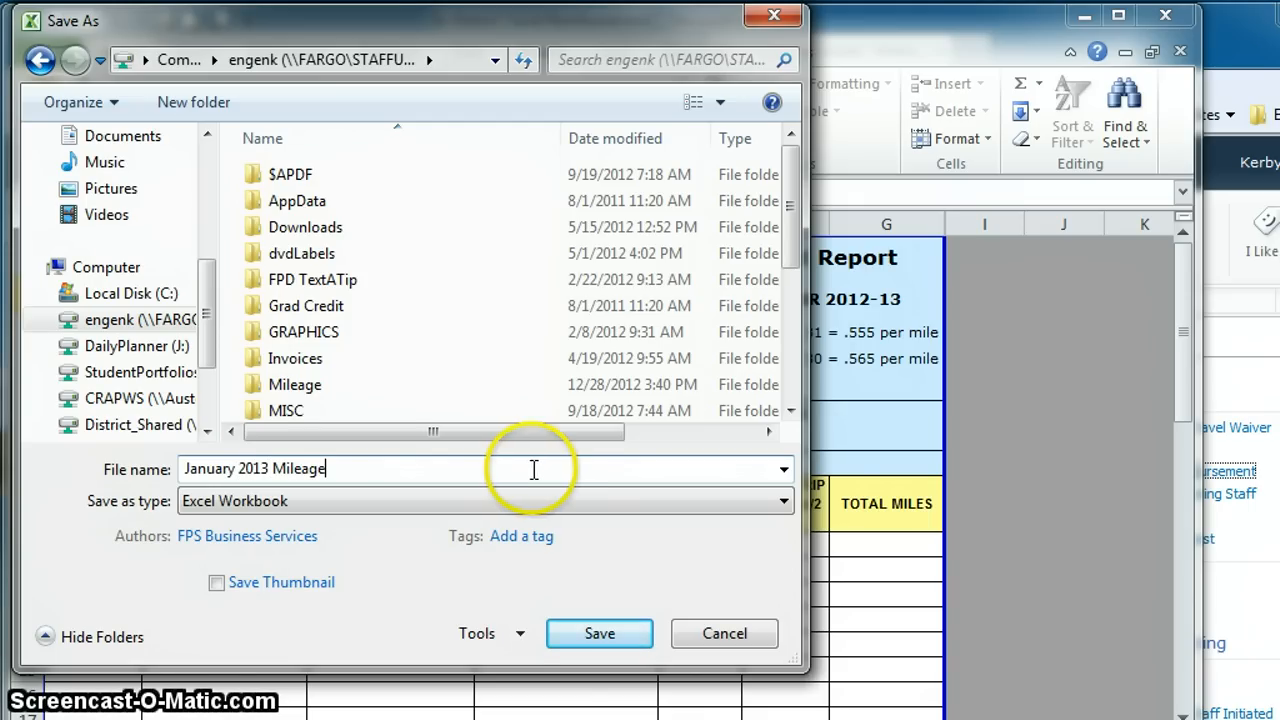
{"action": "left_click", "coordinate": [583, 634]}
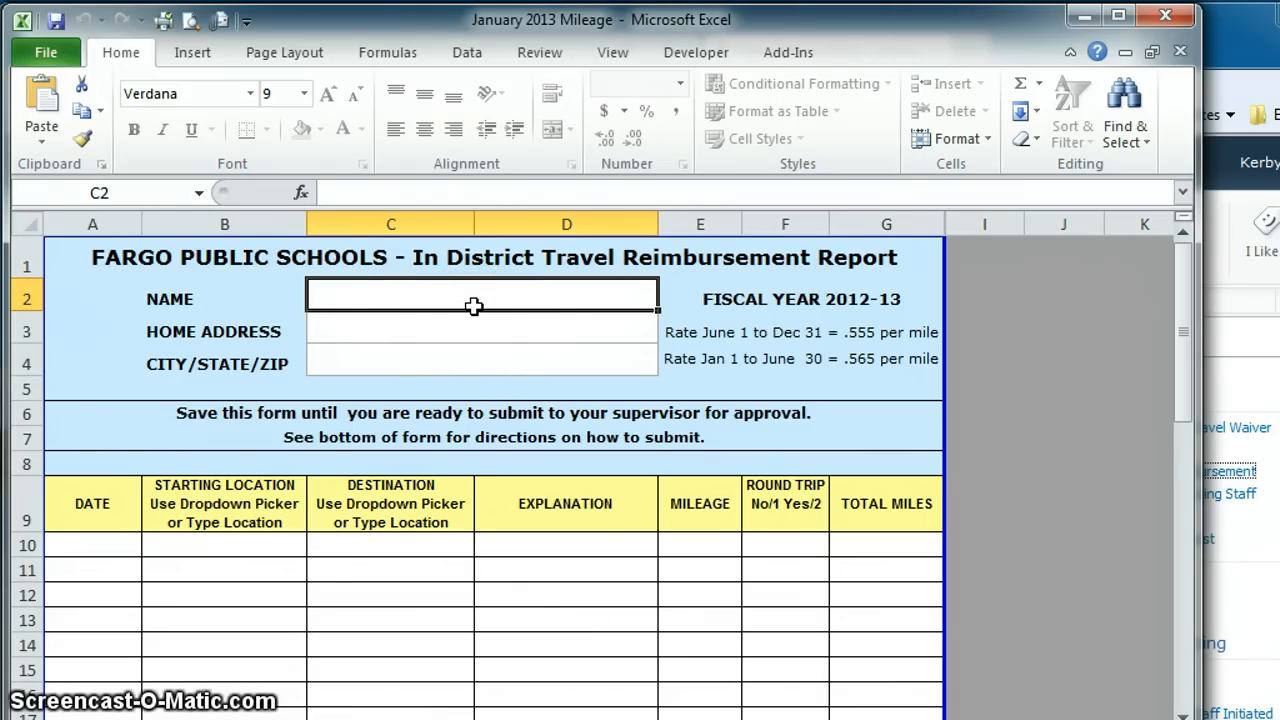
{"action": "left_click", "coordinate": [835, 320]}
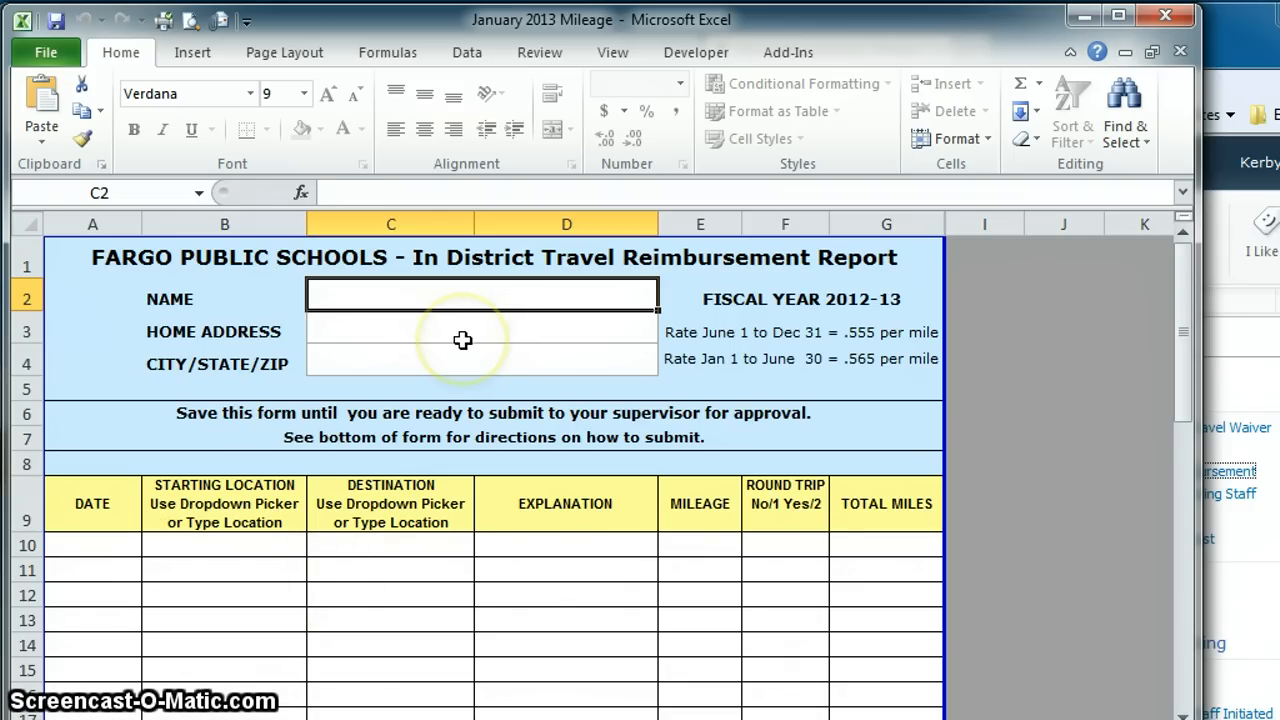
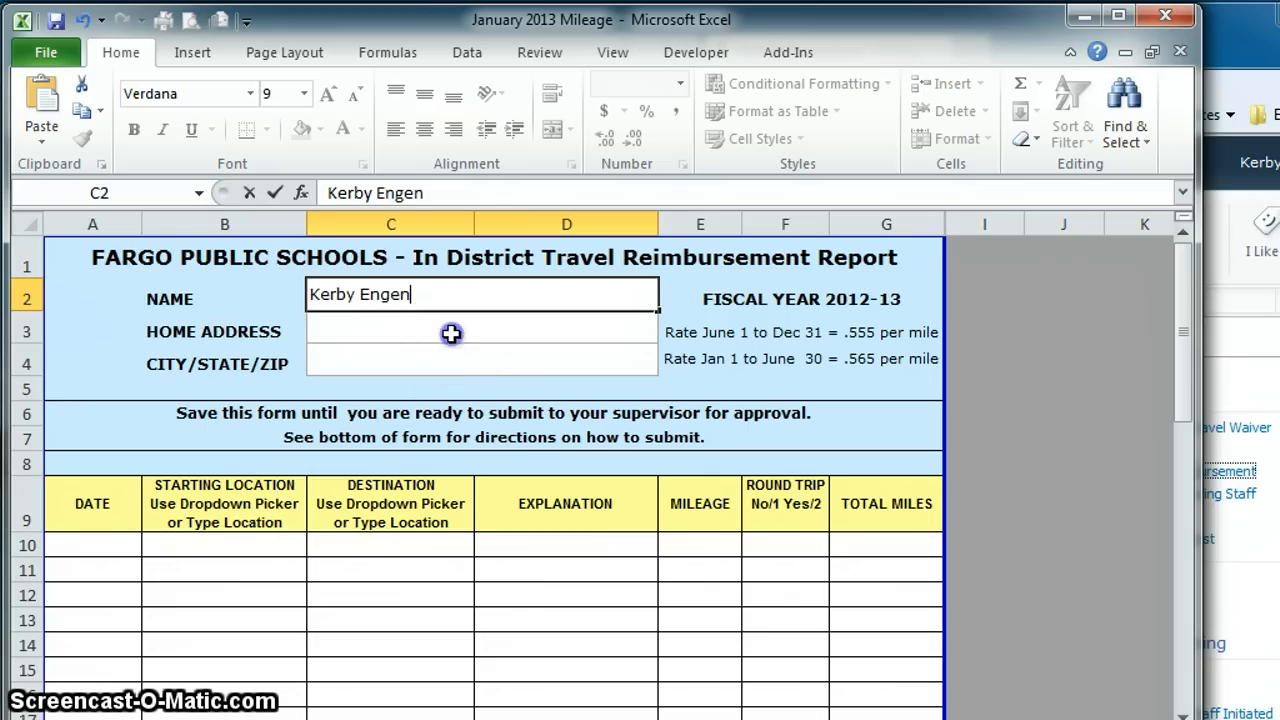
Step: Enter the employee's name, street address, and city, state and ZIP in cells C2–C4
{"action": "left_click", "coordinate": [451, 334]}
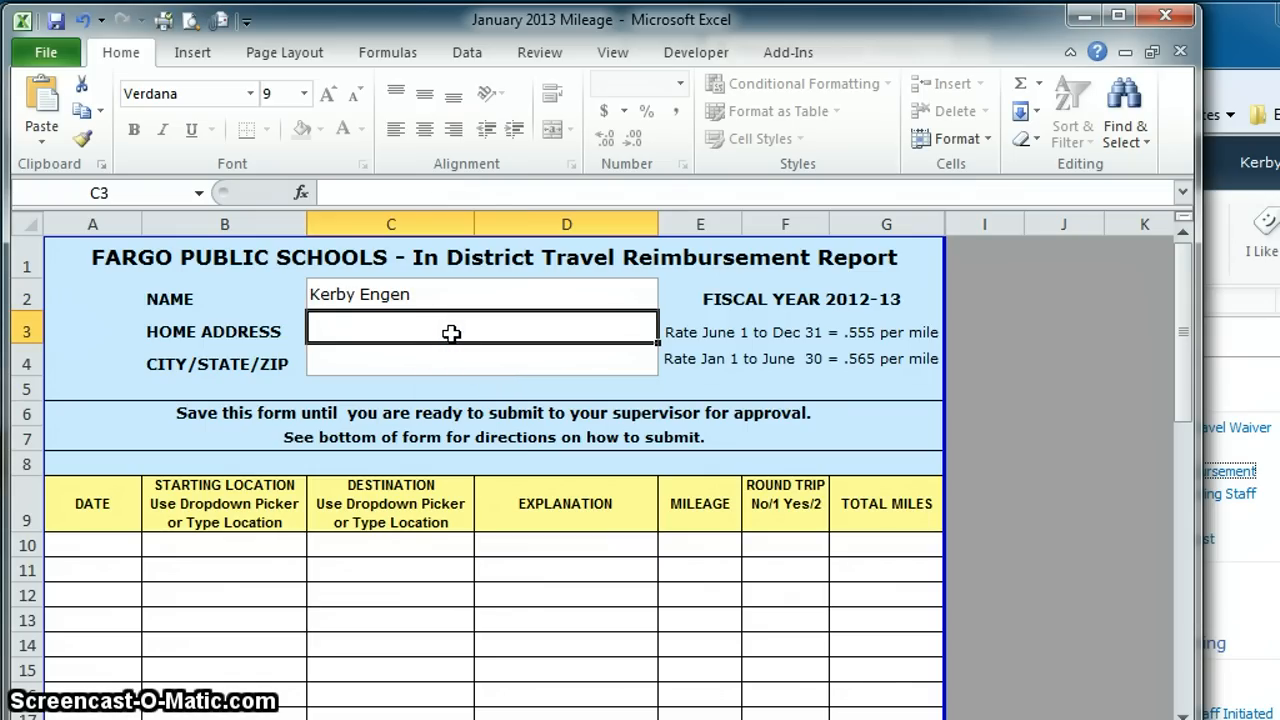
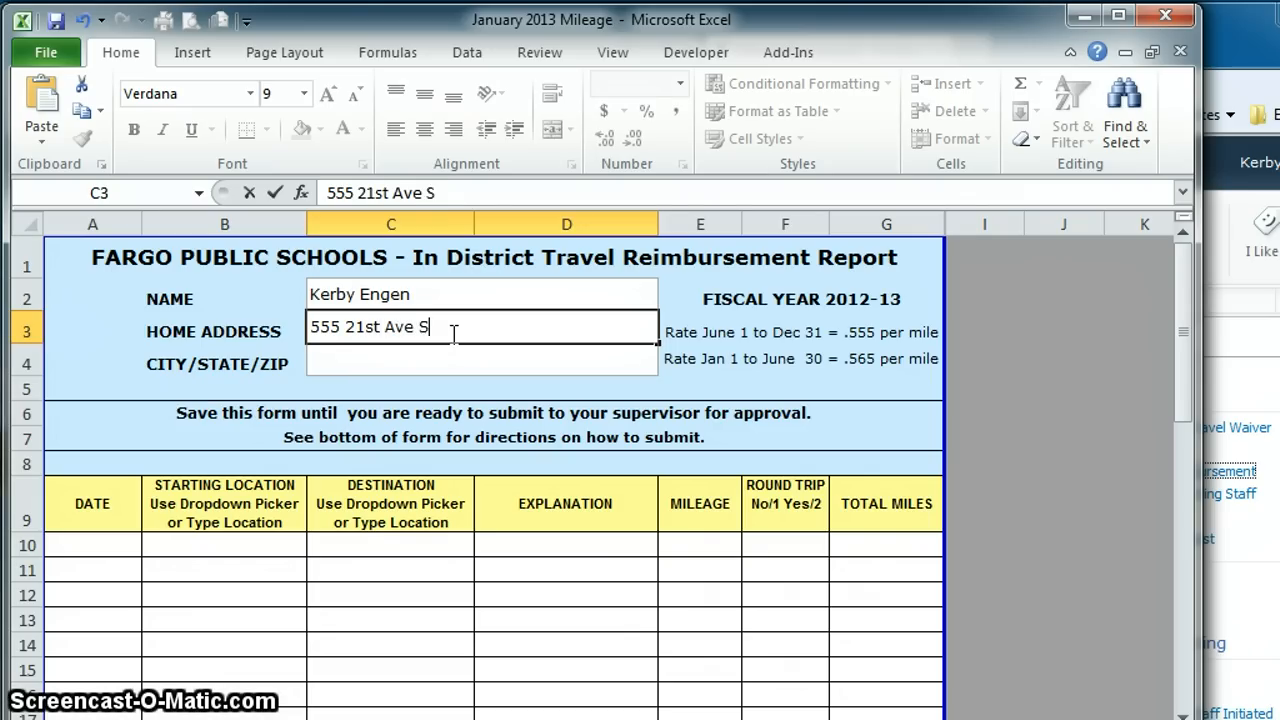
{"action": "key", "text": "Return"}
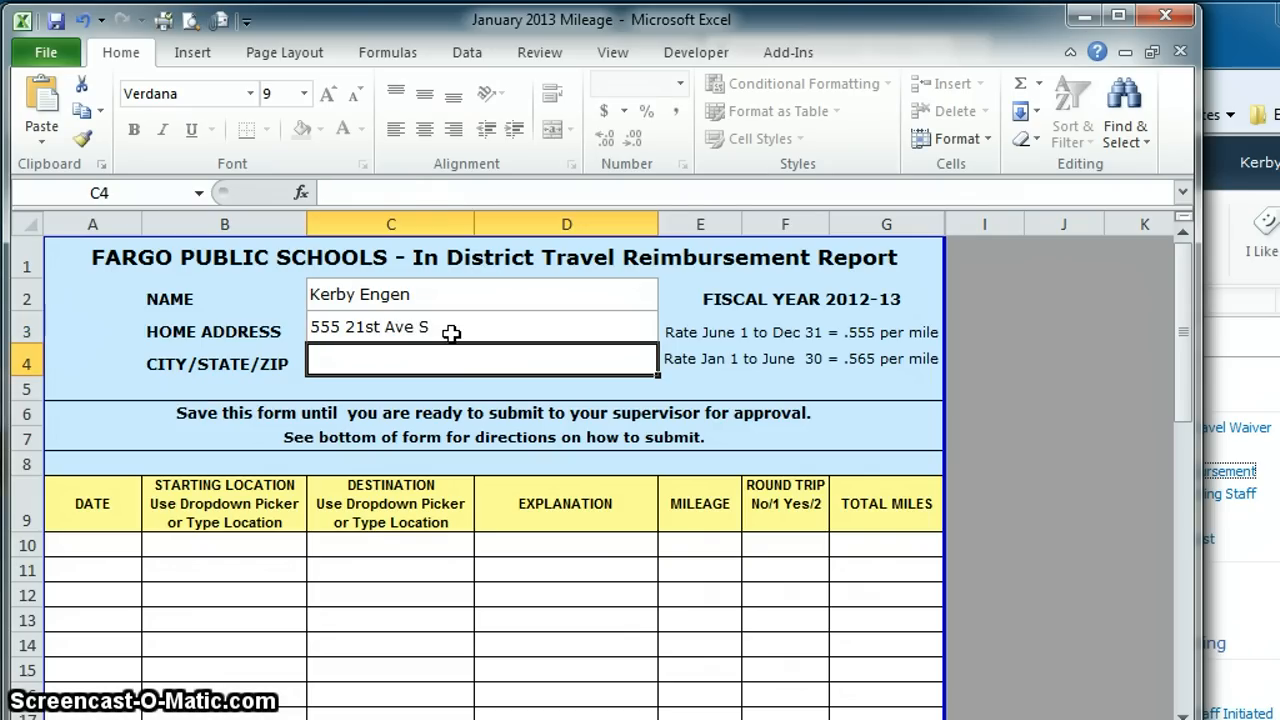
{"action": "type", "text": "FArgo"}
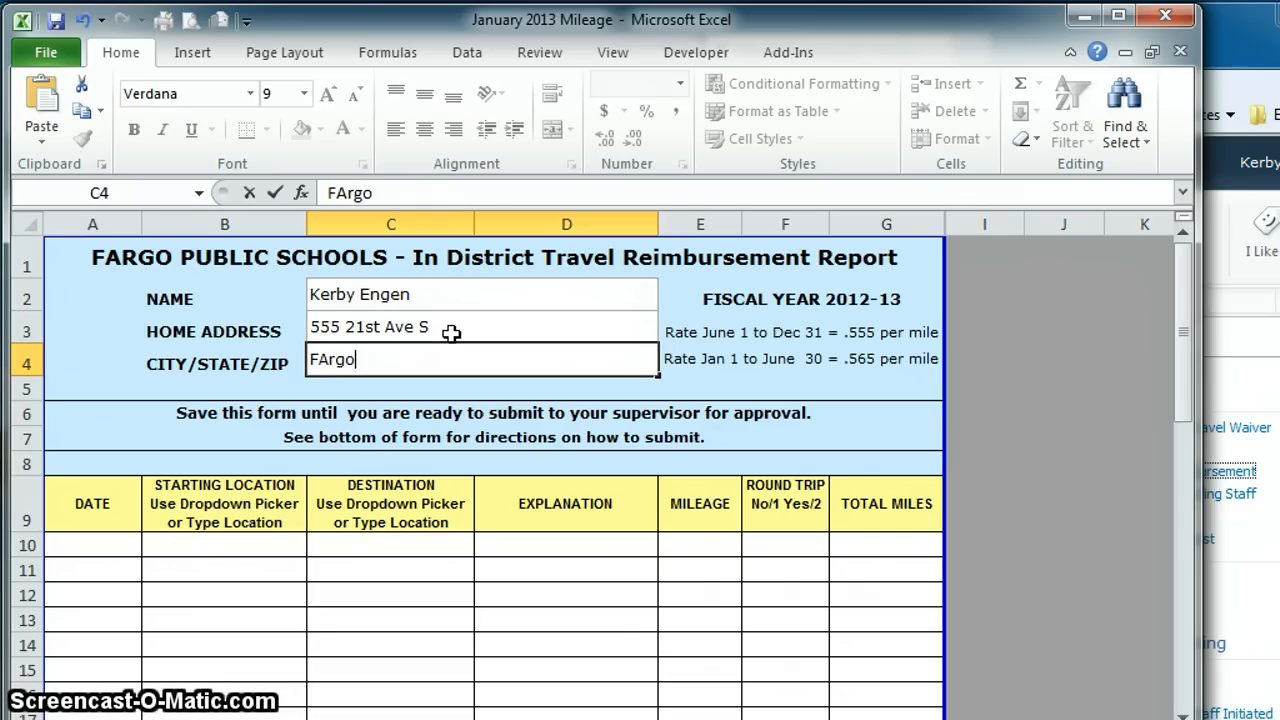
{"action": "key", "text": "BackSpace"}
{"action": "key", "text": "BackSpace"}
{"action": "key", "text": "BackSpace"}
{"action": "key", "text": "BackSpace"}
{"action": "type", "text": "argo, ND"}
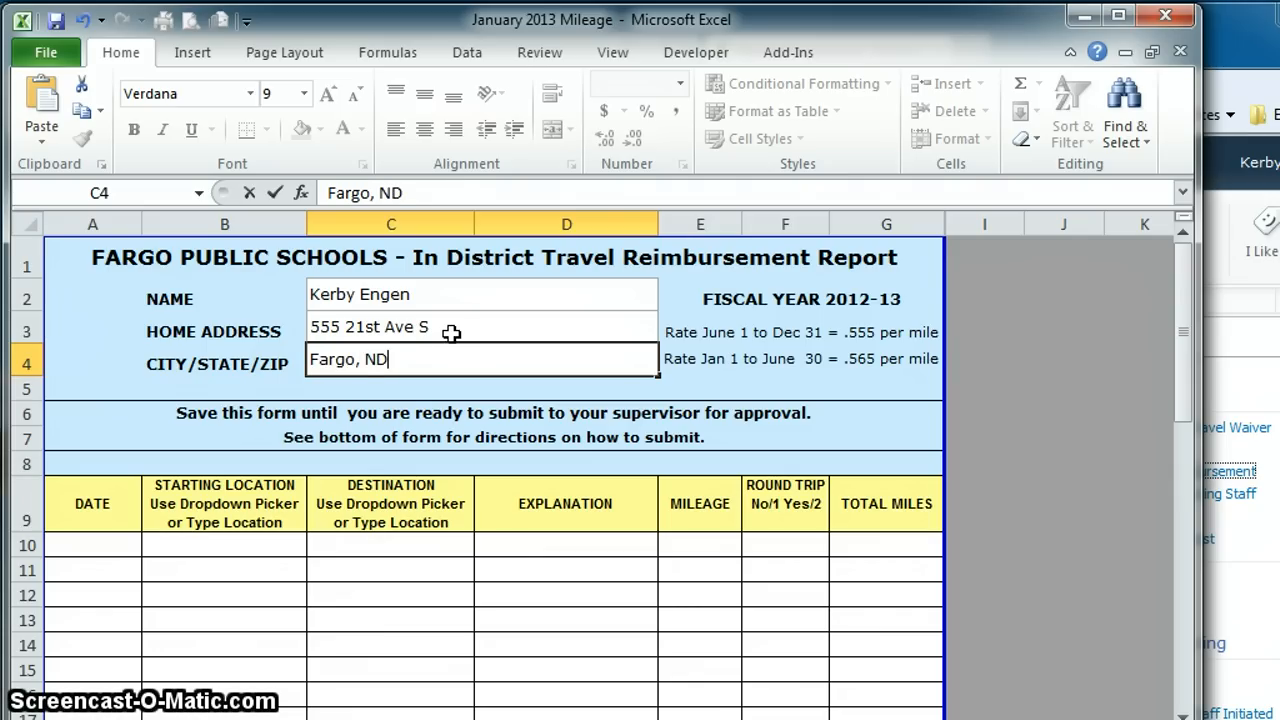
{"action": "type", "text": " 58102"}
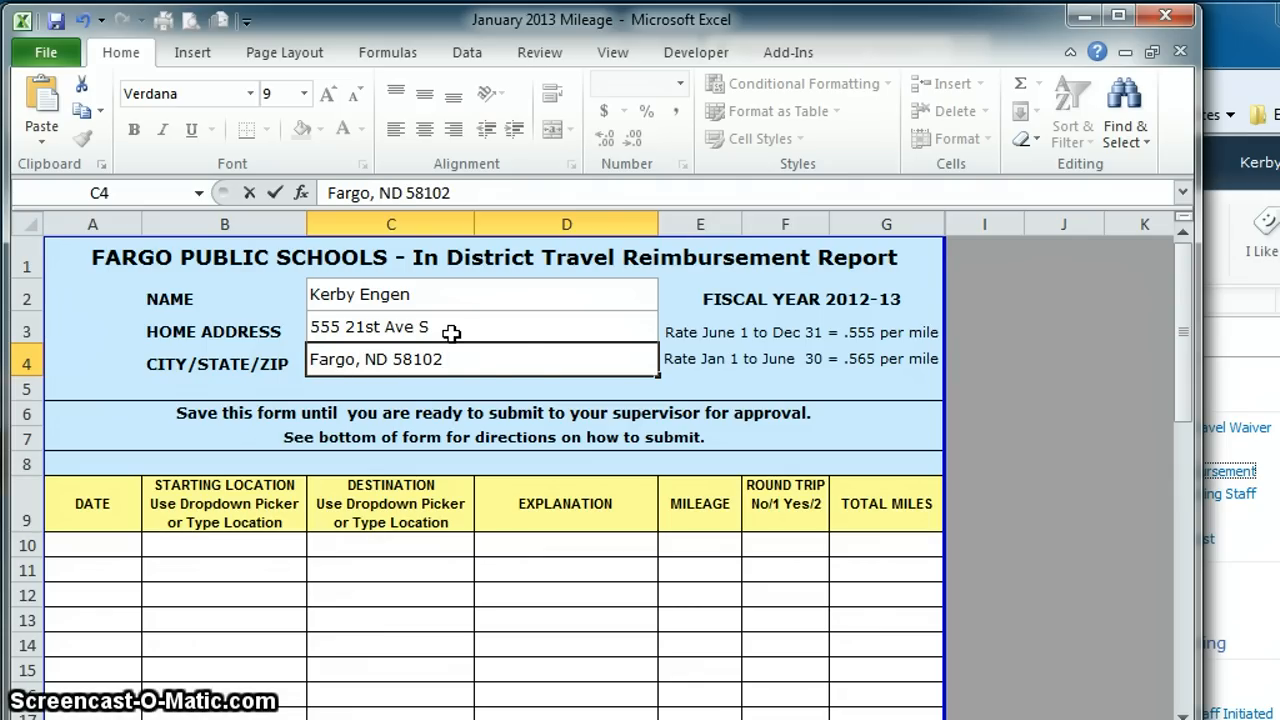
{"action": "left_click", "coordinate": [497, 372]}
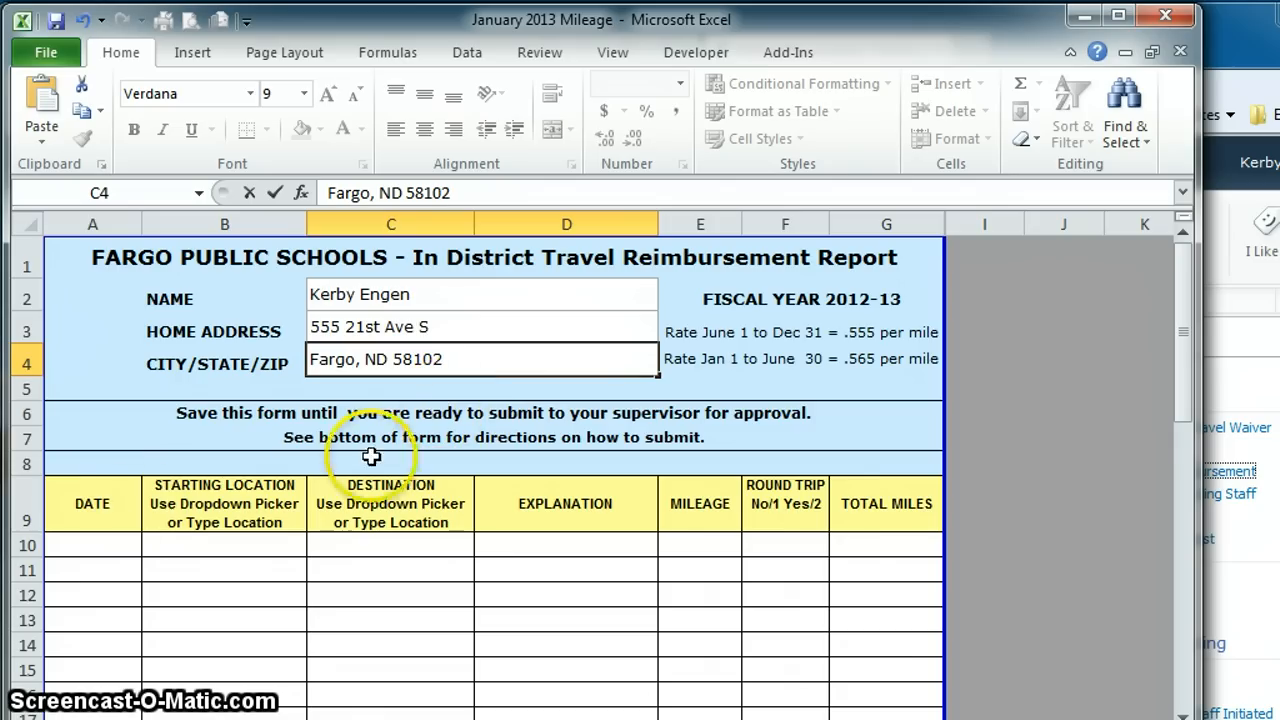
{"action": "left_click", "coordinate": [91, 543]}
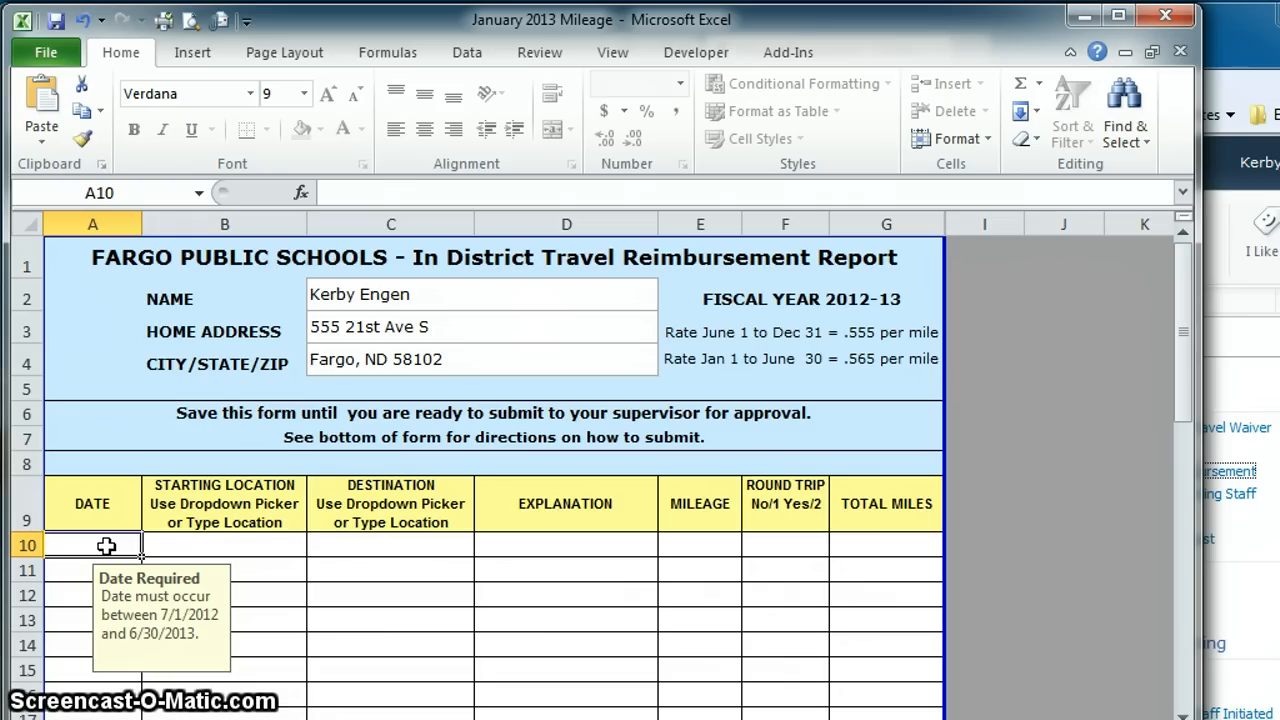
Step: Start the first trip on row 10: 1/5/2013, from Ben Franklin to Roosevelt
{"action": "type", "text": "1"}
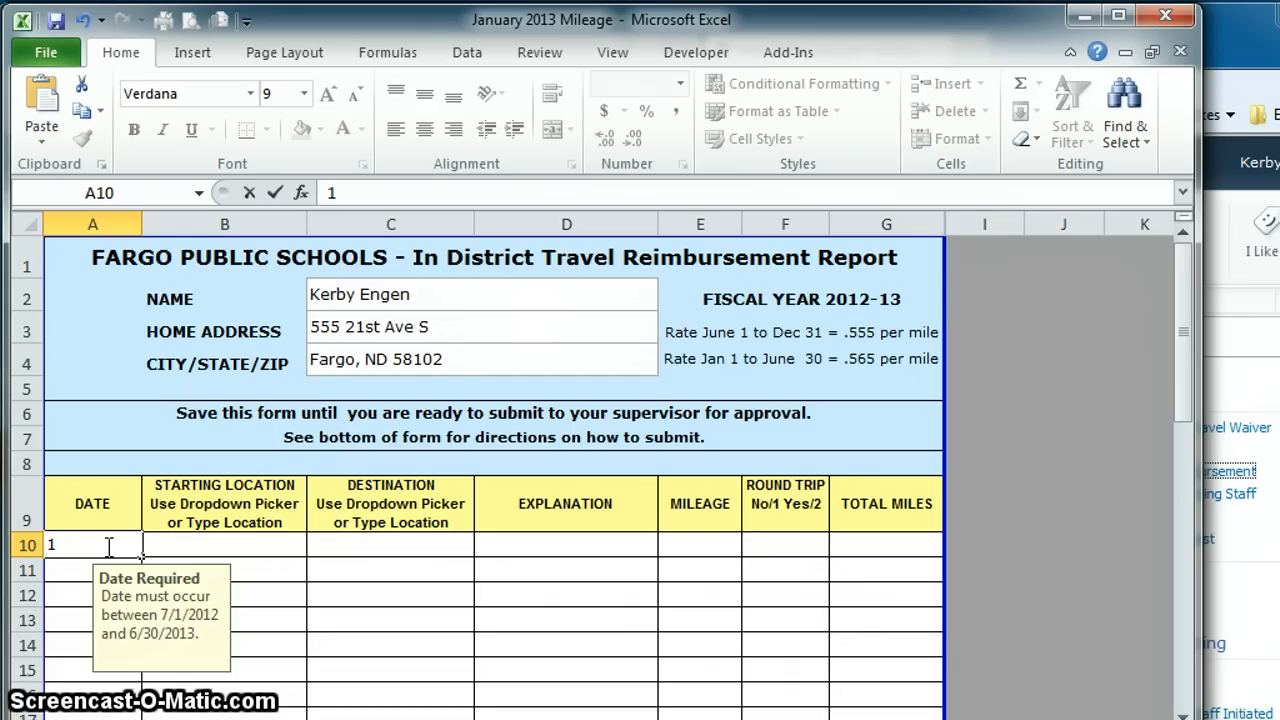
{"action": "type", "text": "/5/2013"}
{"action": "key", "text": "Tab"}
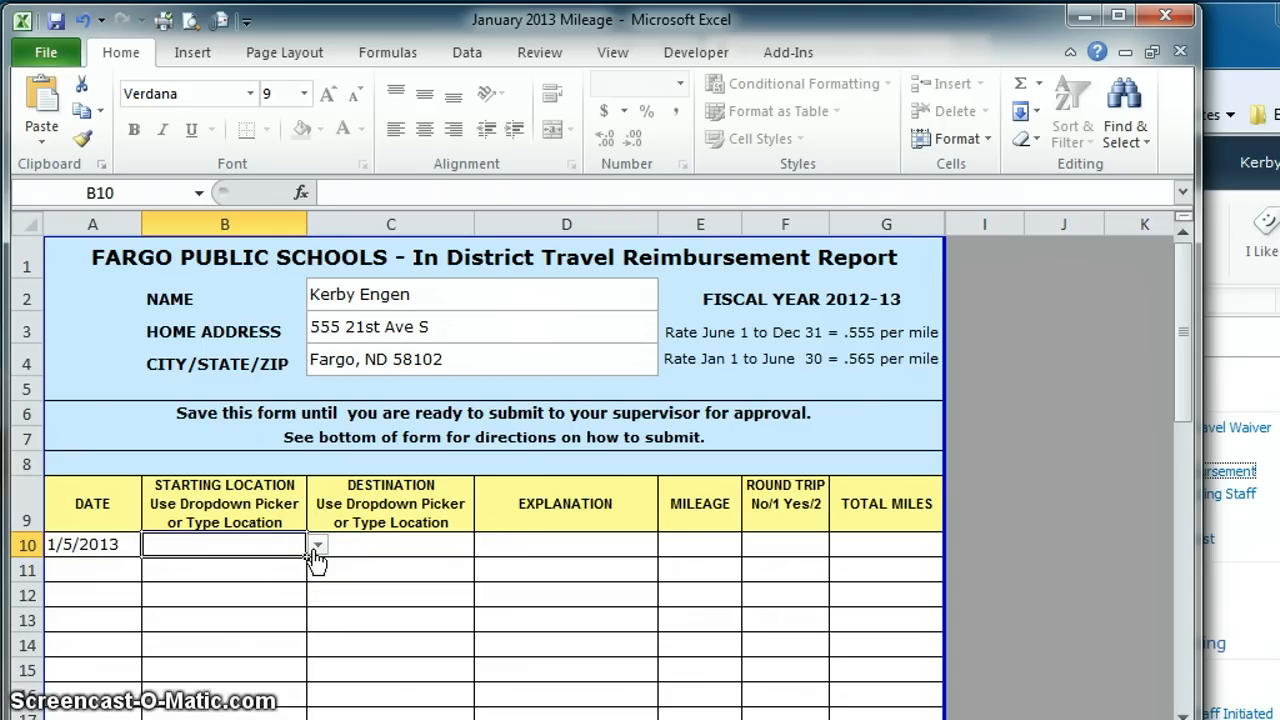
{"action": "left_click", "coordinate": [318, 547]}
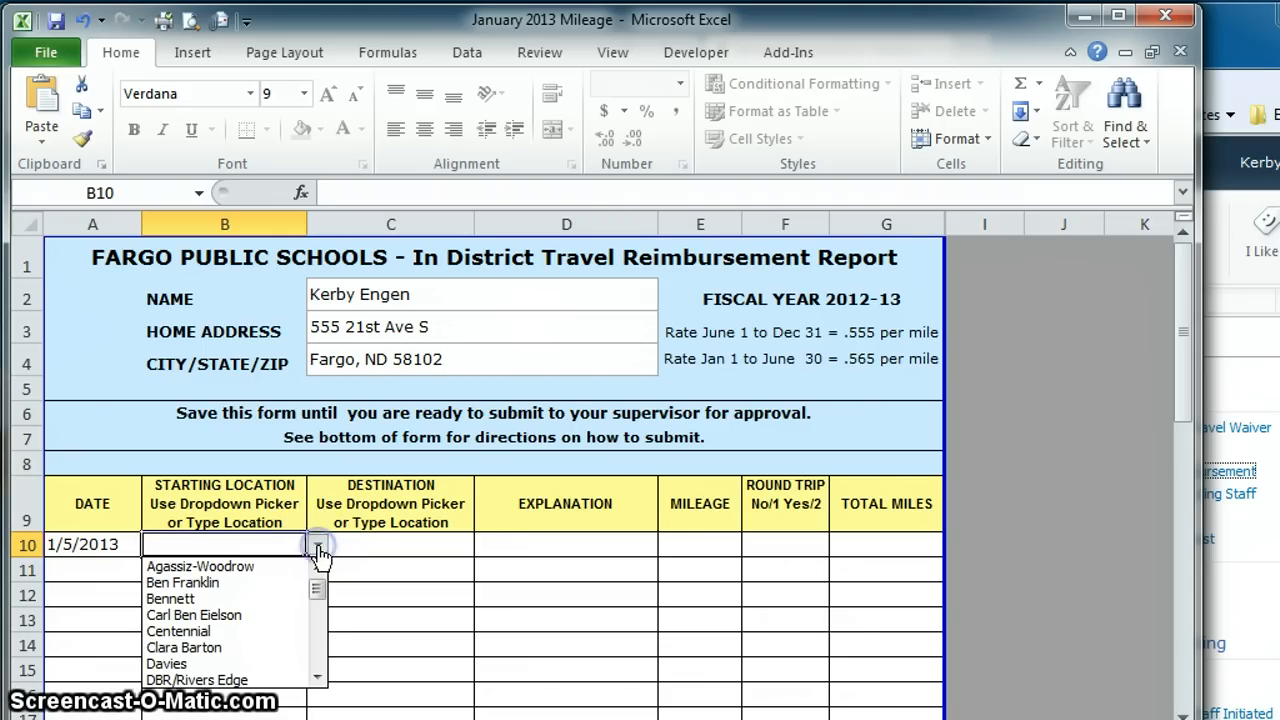
{"action": "left_click", "coordinate": [212, 592]}
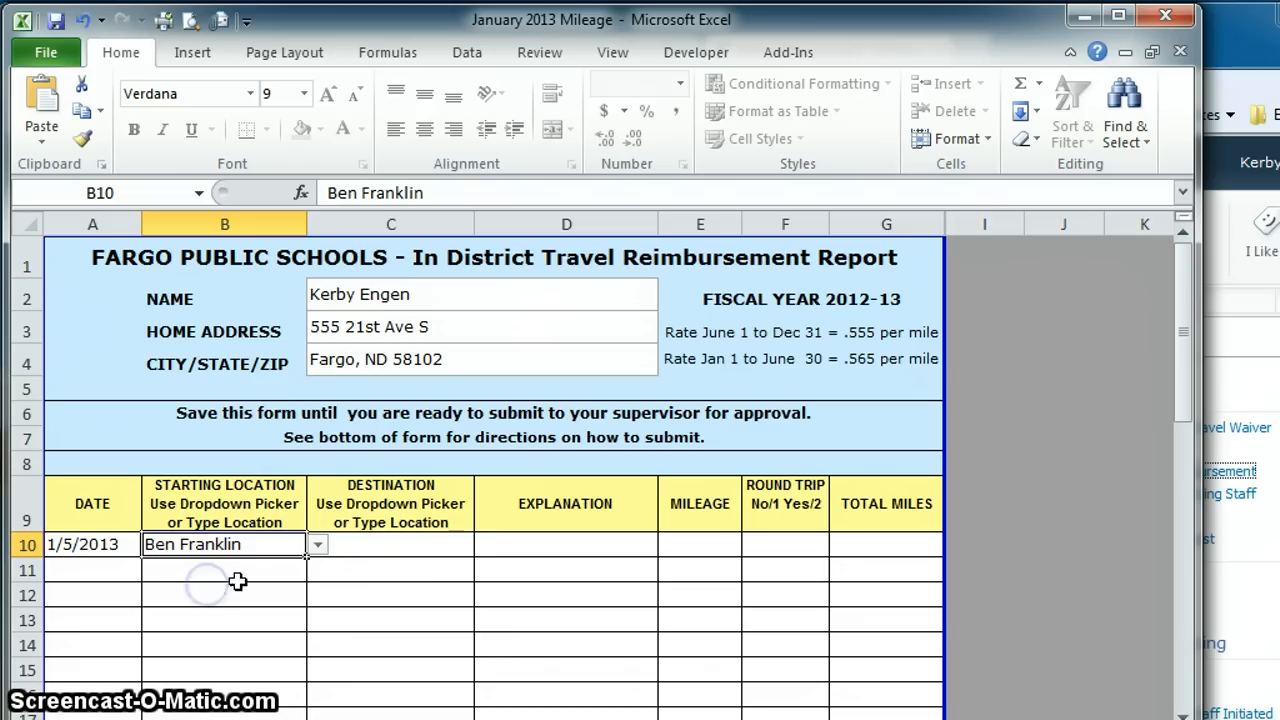
{"action": "left_click", "coordinate": [410, 560]}
{"action": "left_click", "coordinate": [486, 545]}
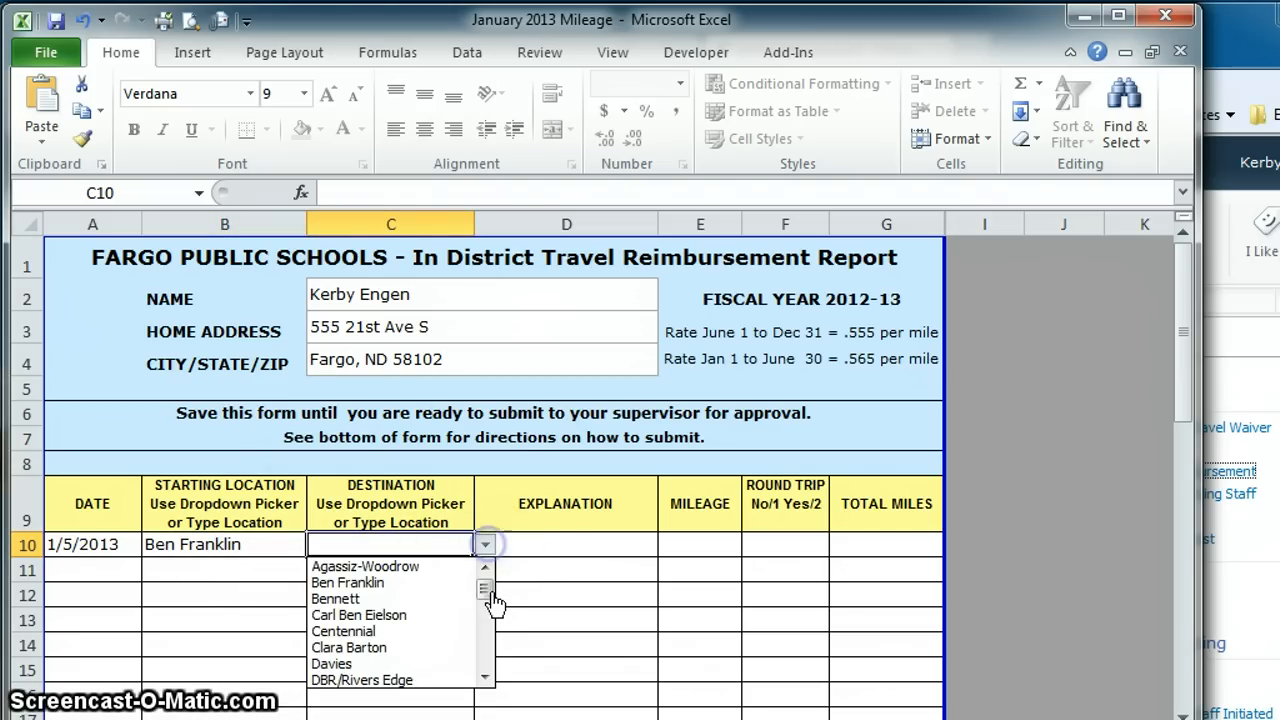
{"action": "left_click_drag", "start_coordinate": [488, 588], "coordinate": [487, 650]}
{"action": "left_click", "coordinate": [376, 665]}
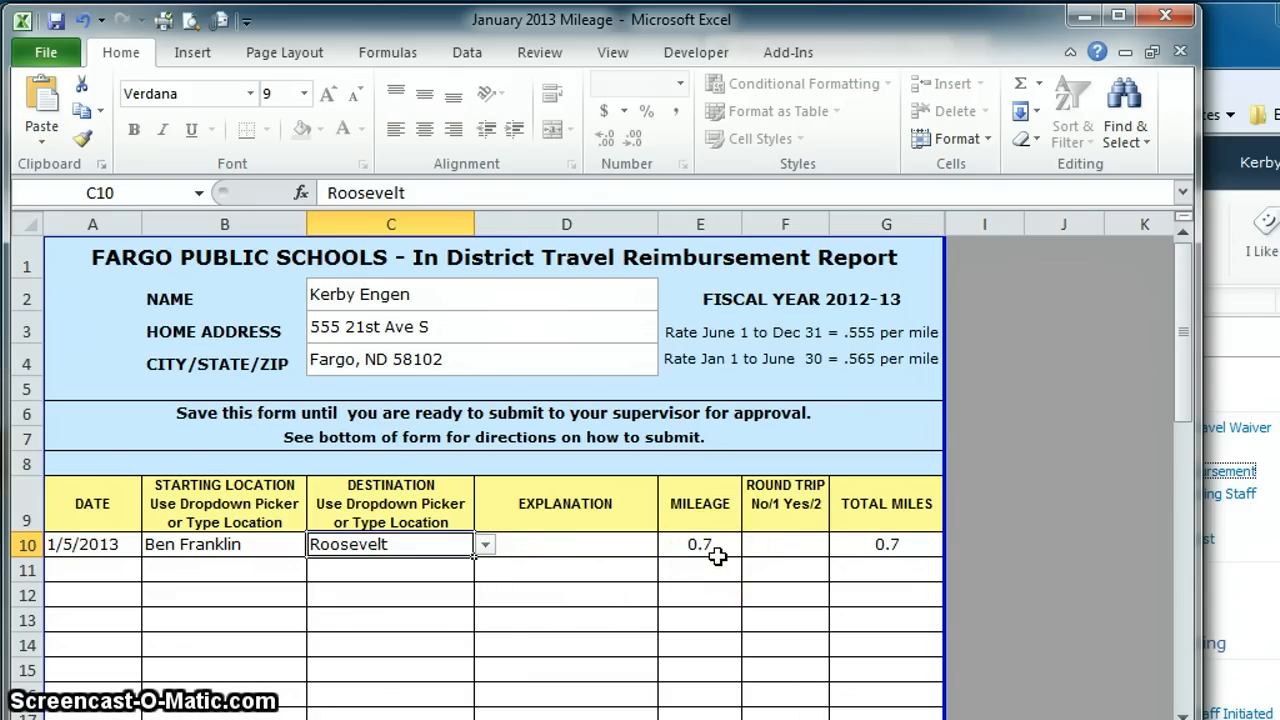
Step: Mark the first trip as round trip (2) with the explanation 'Transport Students'
{"action": "left_click", "coordinate": [775, 548]}
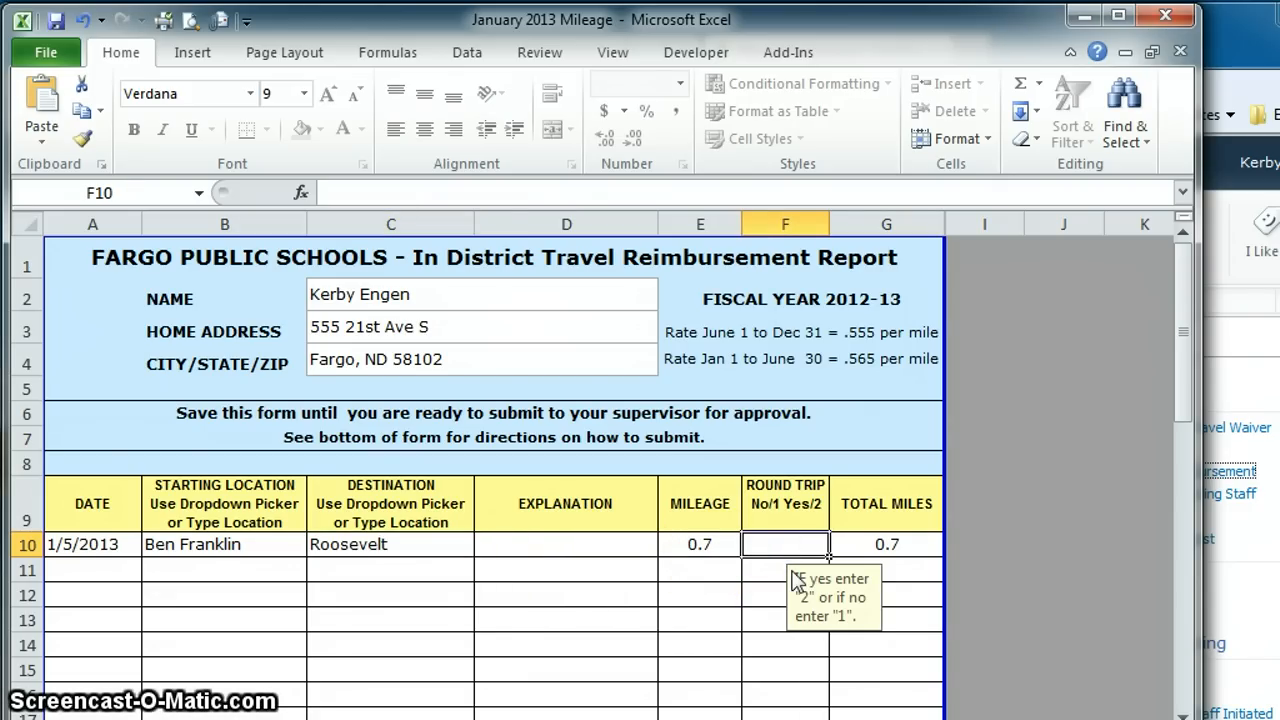
{"action": "type", "text": "2"}
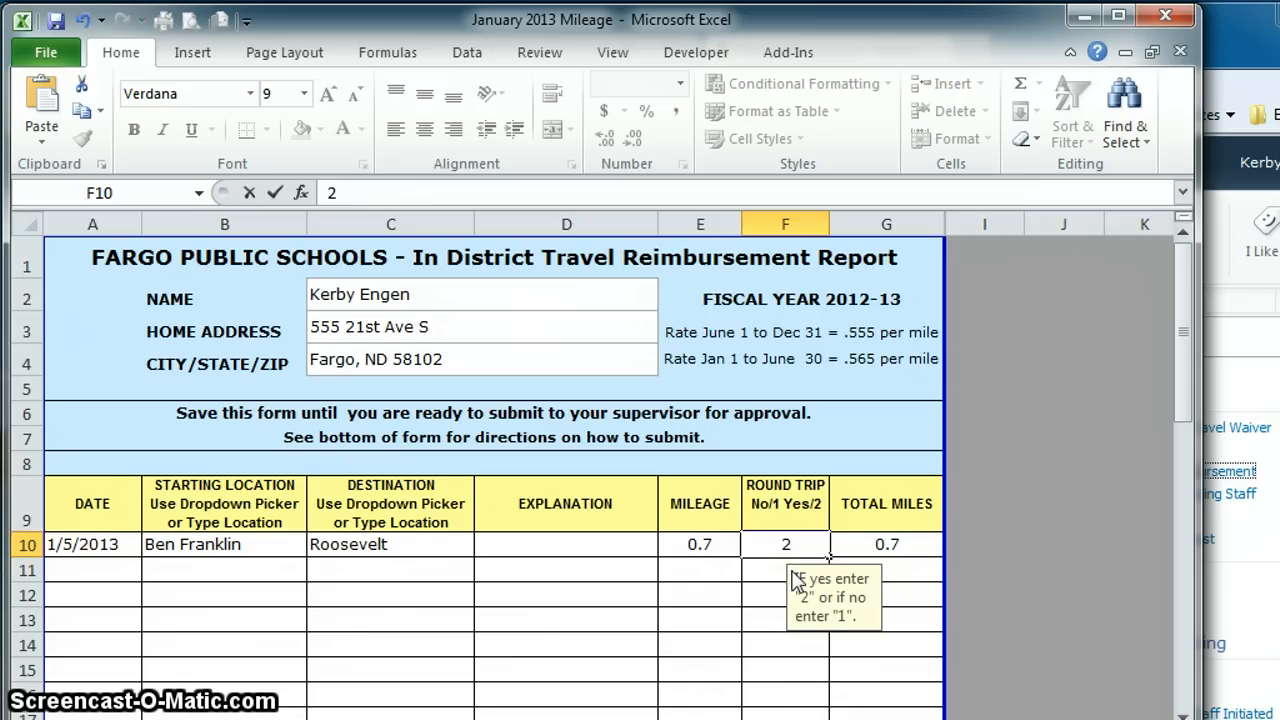
{"action": "left_click", "coordinate": [791, 570]}
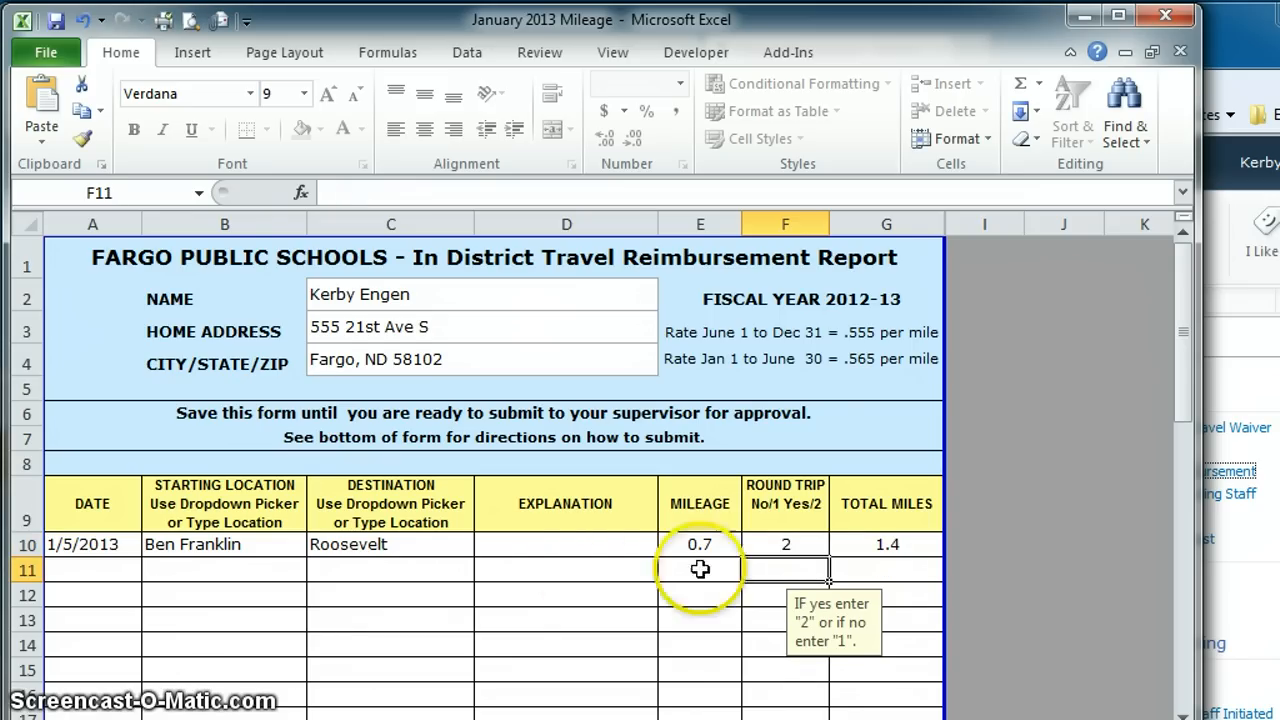
{"action": "left_click", "coordinate": [580, 546]}
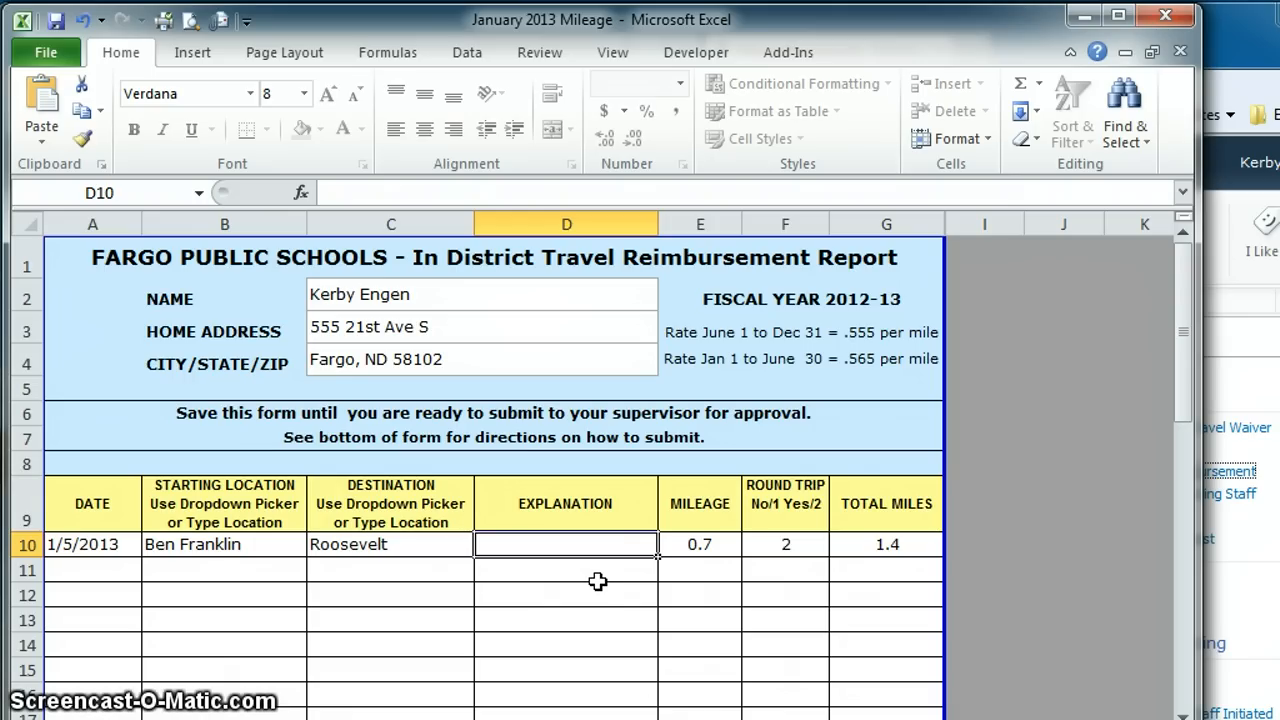
{"action": "type", "text": "Transpor"}
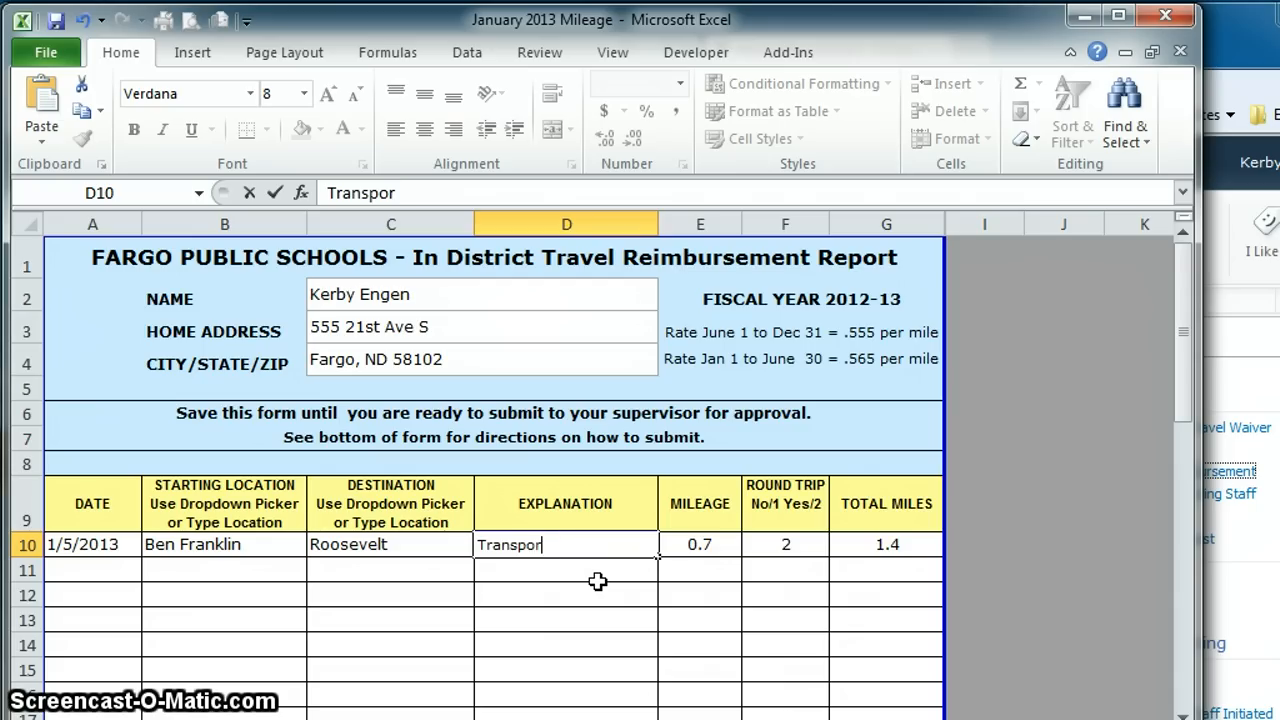
{"action": "type", "text": "t Studd"}
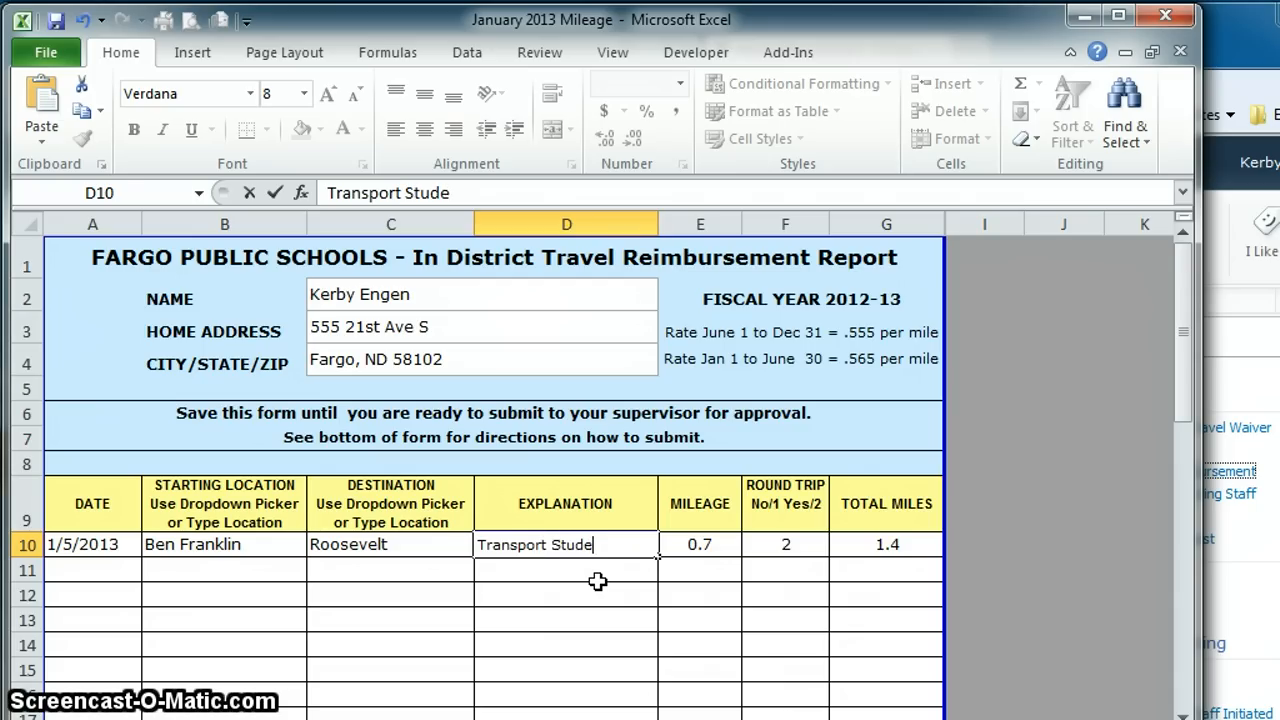
{"action": "type", "text": "nts"}
{"action": "key", "text": "Return"}
Step: Start the second trip on row 11: 1/6/2013, from Ben Franklin to Office Max
{"action": "left_click", "coordinate": [64, 572]}
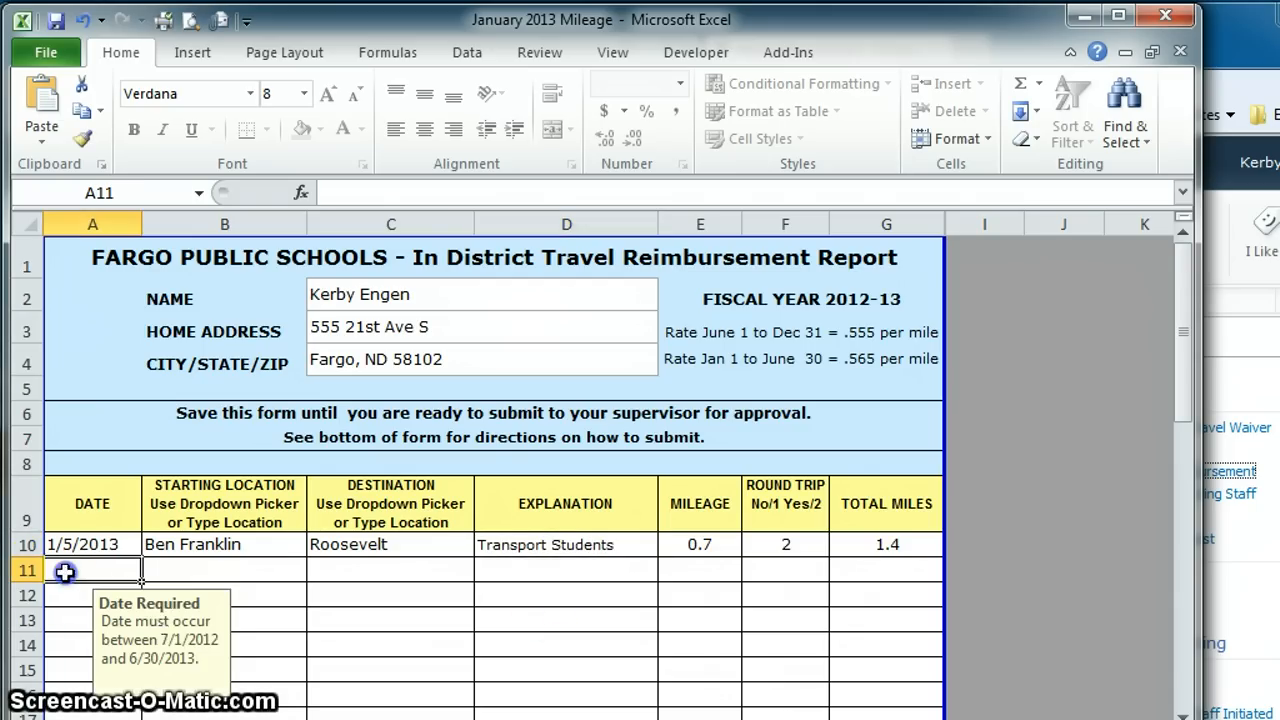
{"action": "type", "text": "1"}
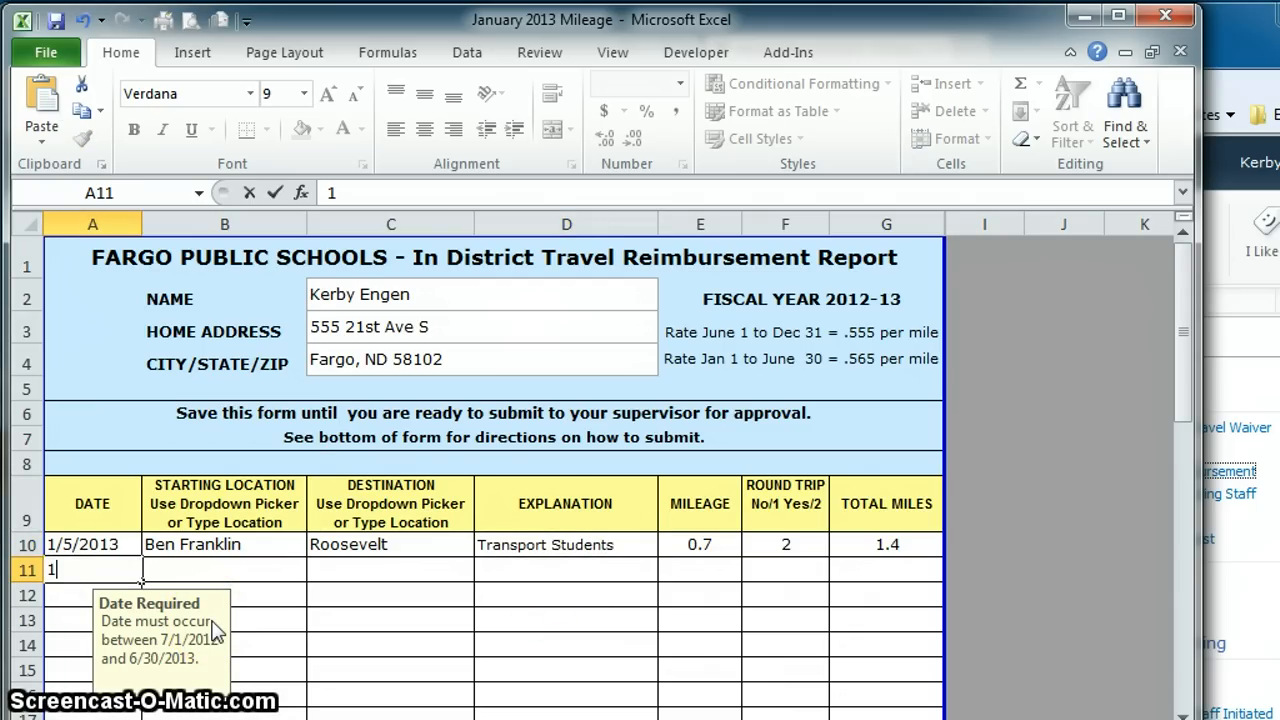
{"action": "type", "text": "/6"}
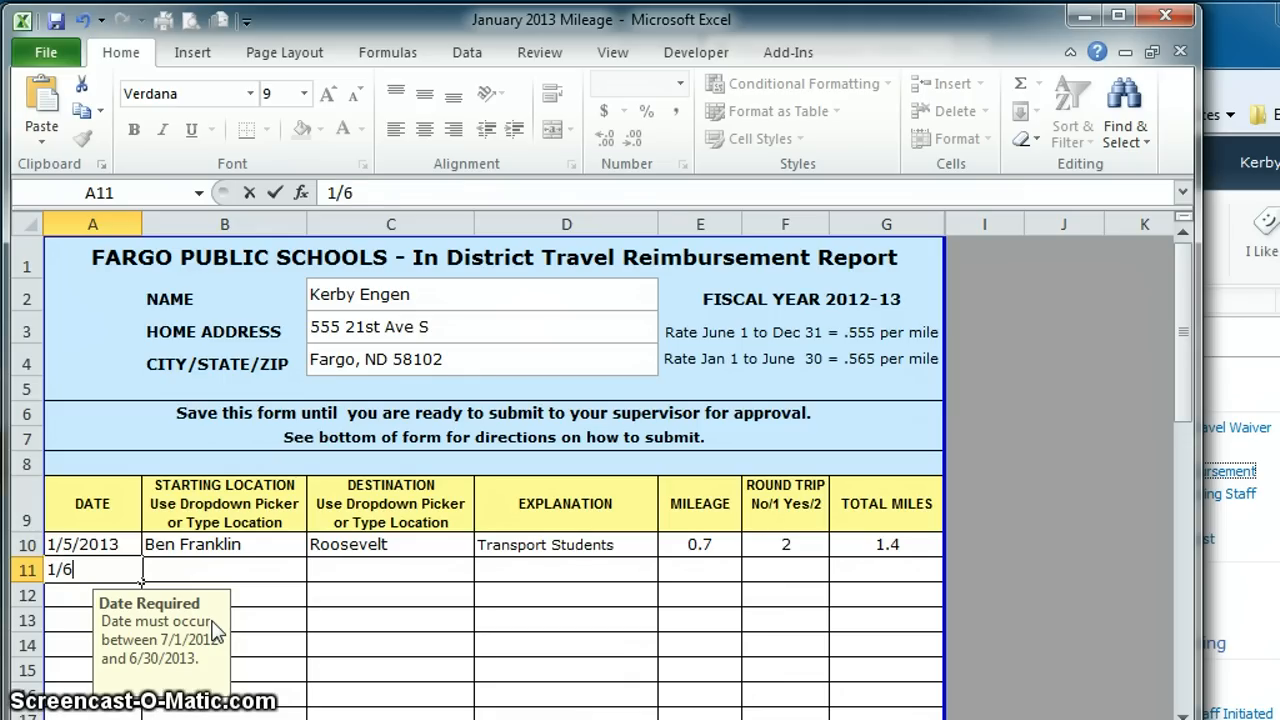
{"action": "type", "text": "/2013"}
{"action": "key", "text": "Tab"}
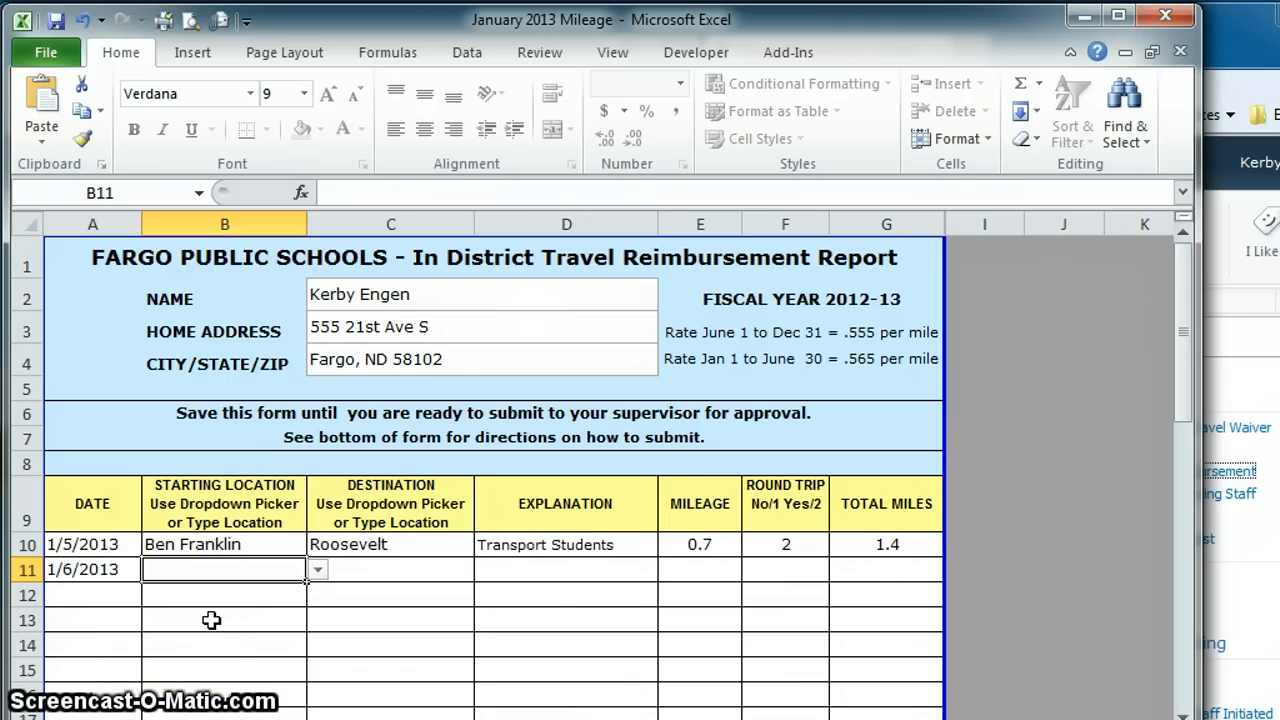
{"action": "left_click", "coordinate": [318, 570]}
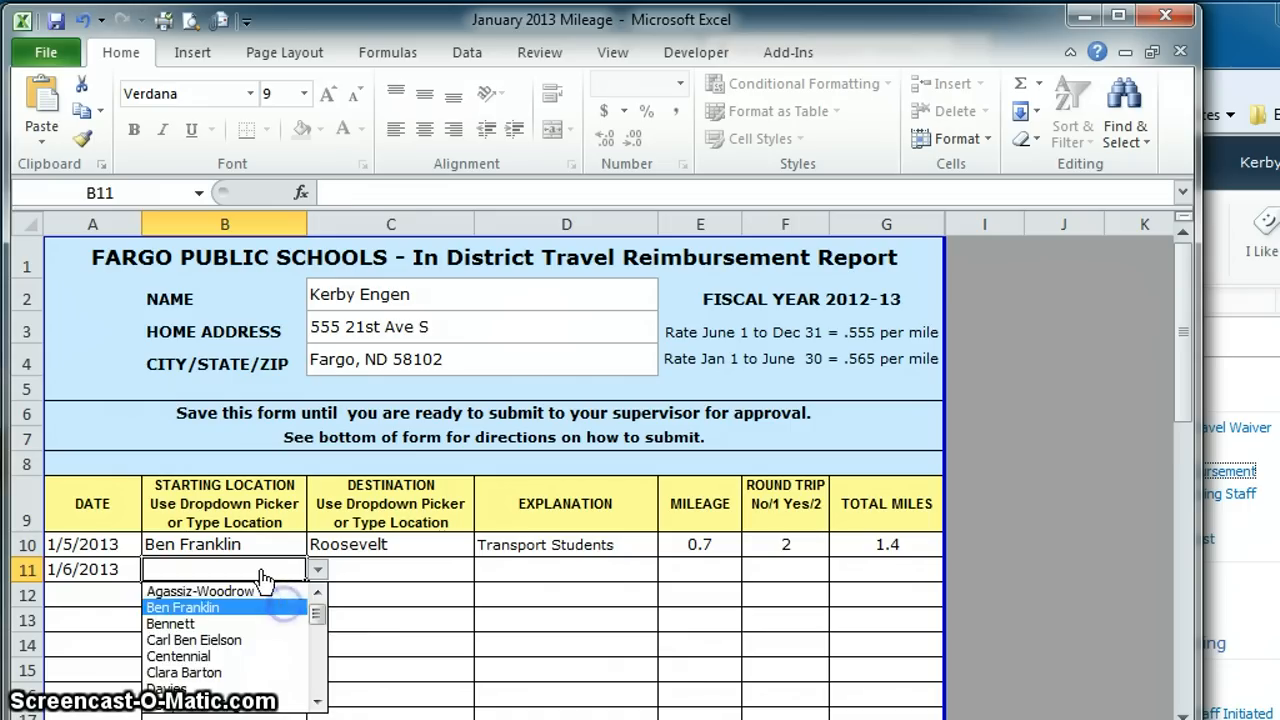
{"action": "left_click", "coordinate": [275, 607]}
{"action": "left_click", "coordinate": [402, 572]}
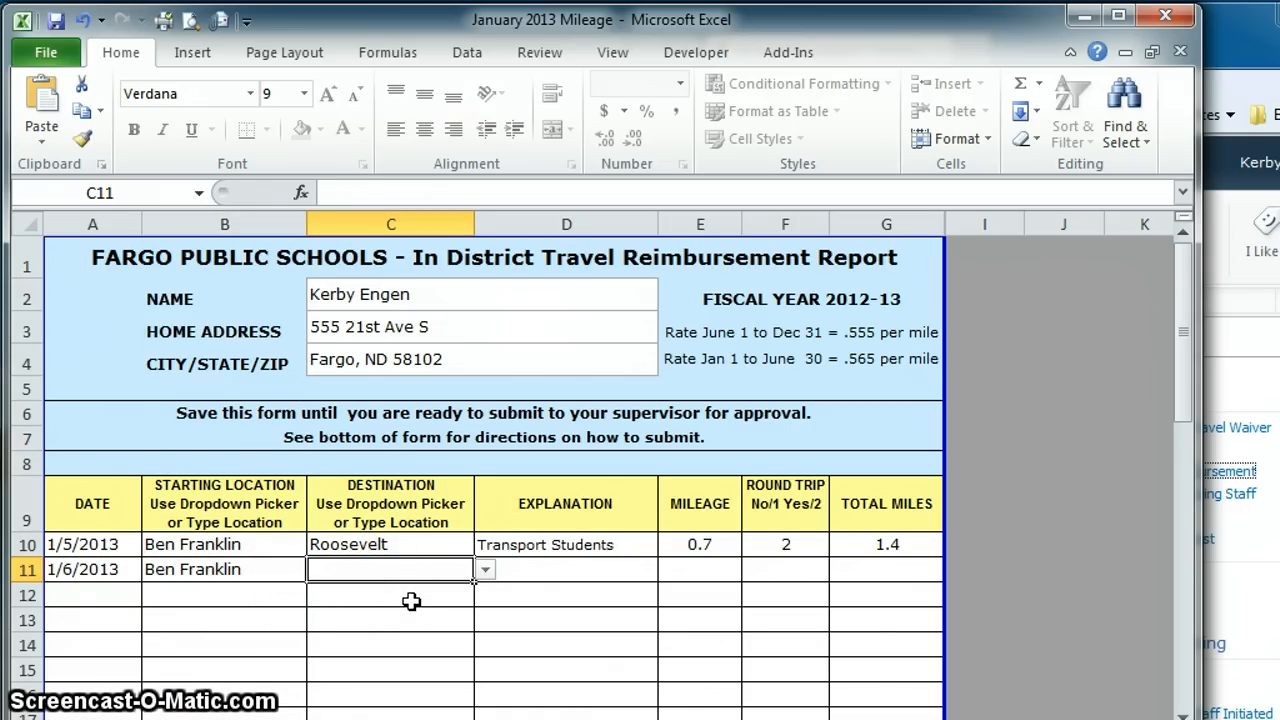
{"action": "type", "text": "Office"}
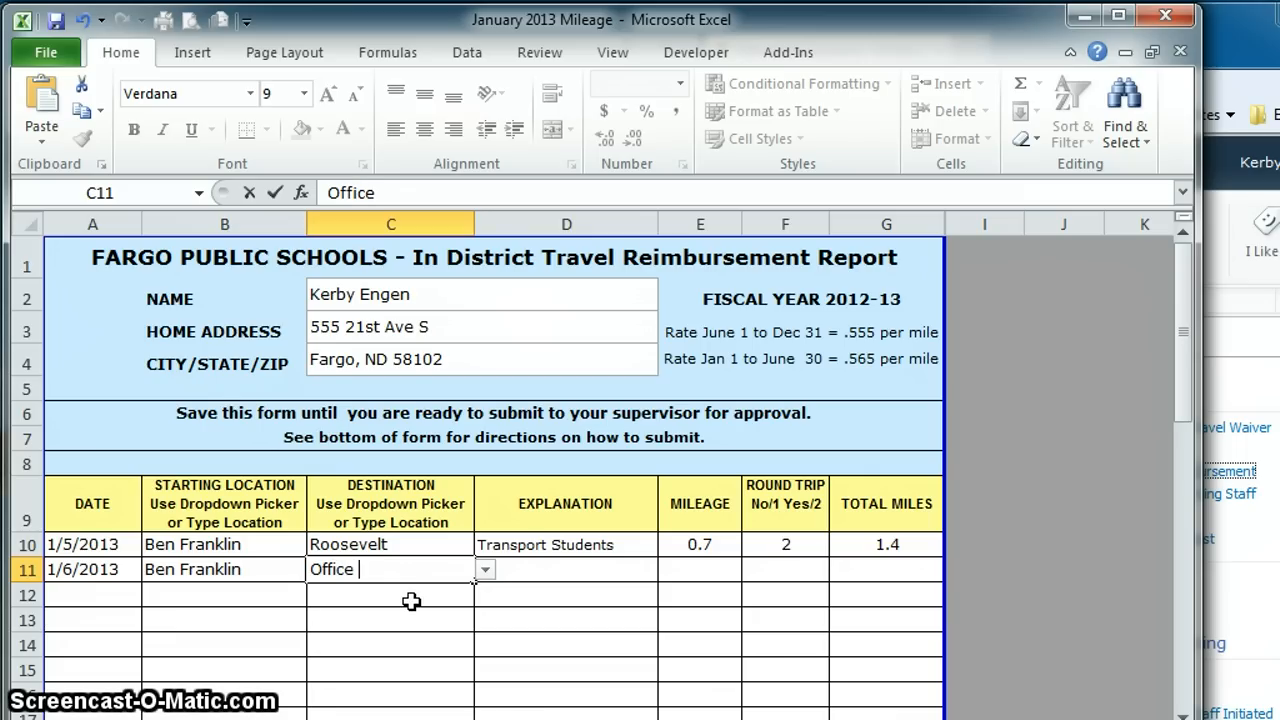
{"action": "type", "text": " Max"}
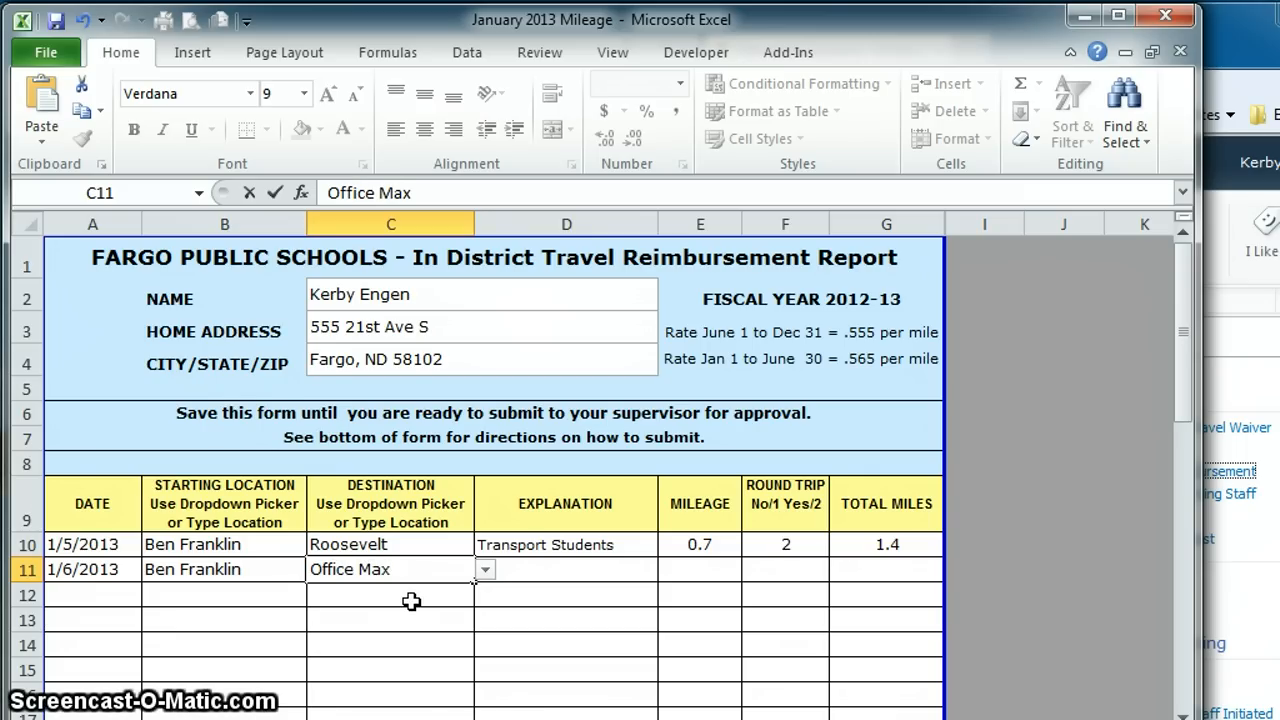
{"action": "key", "text": "Tab"}
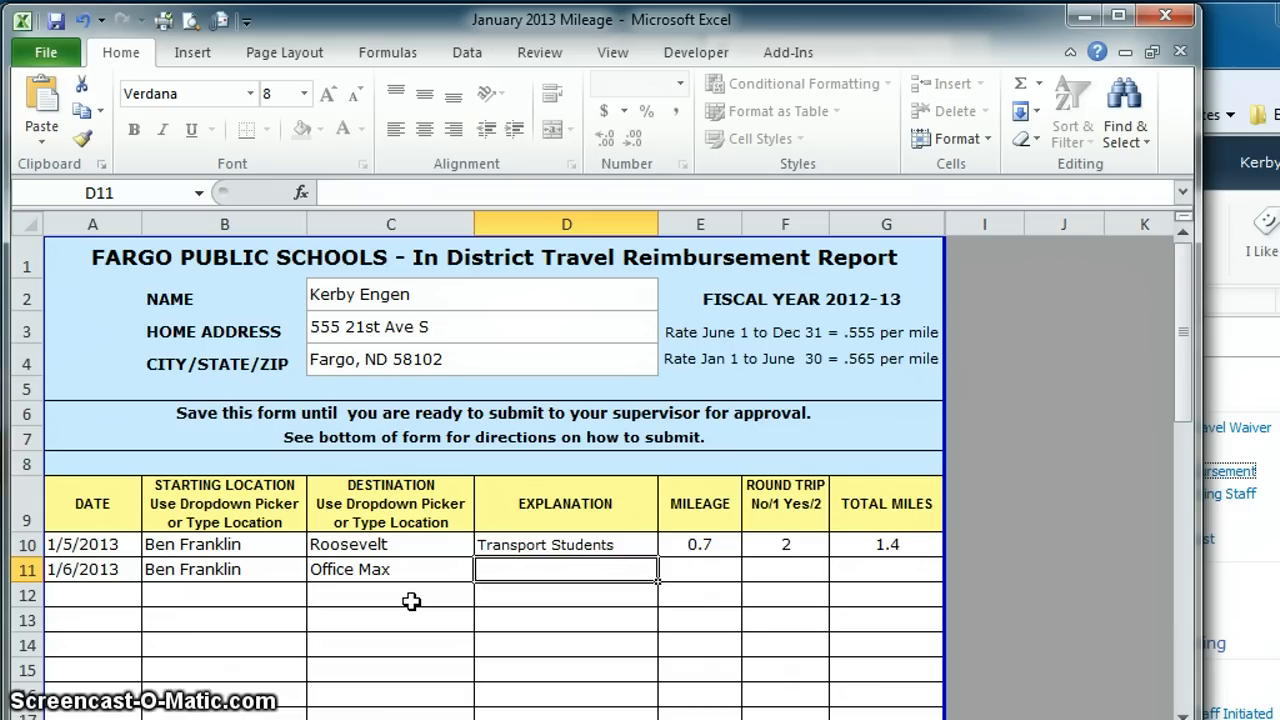
Step: Give the second trip explanation 'Picked up supplies', 10 miles and round trip 2
{"action": "type", "text": "Picked up supplies"}
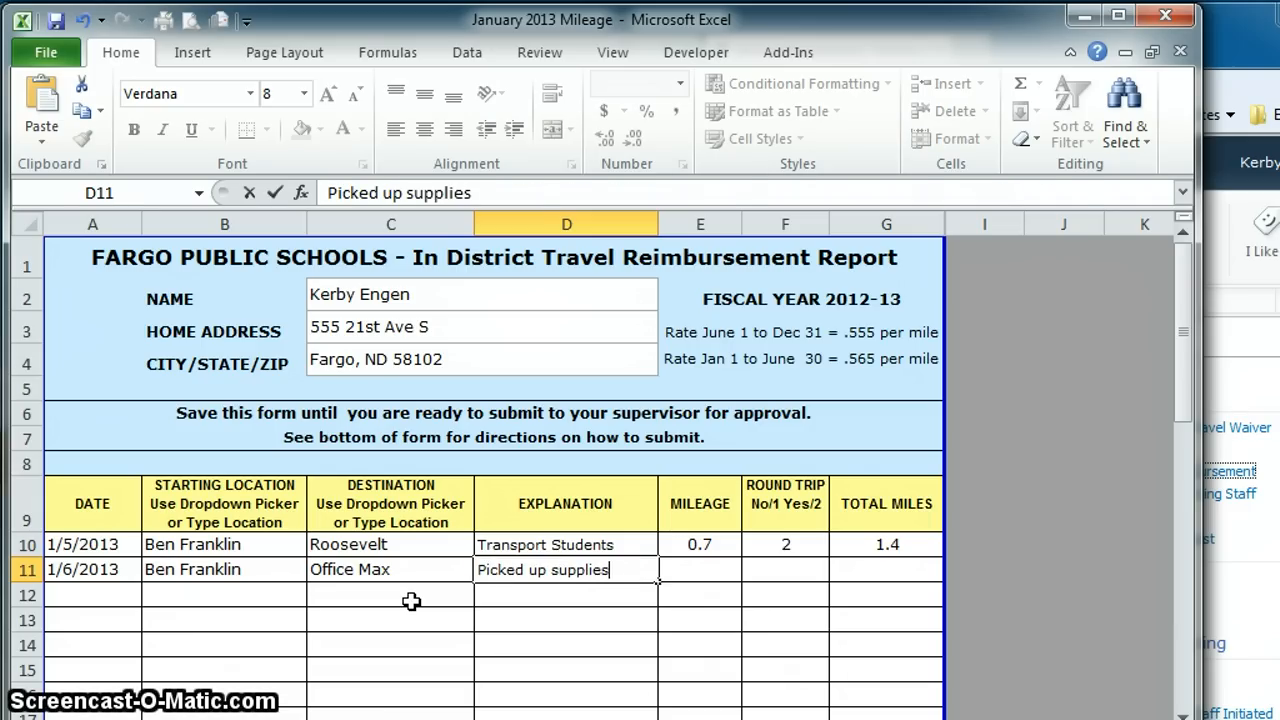
{"action": "key", "text": "Tab"}
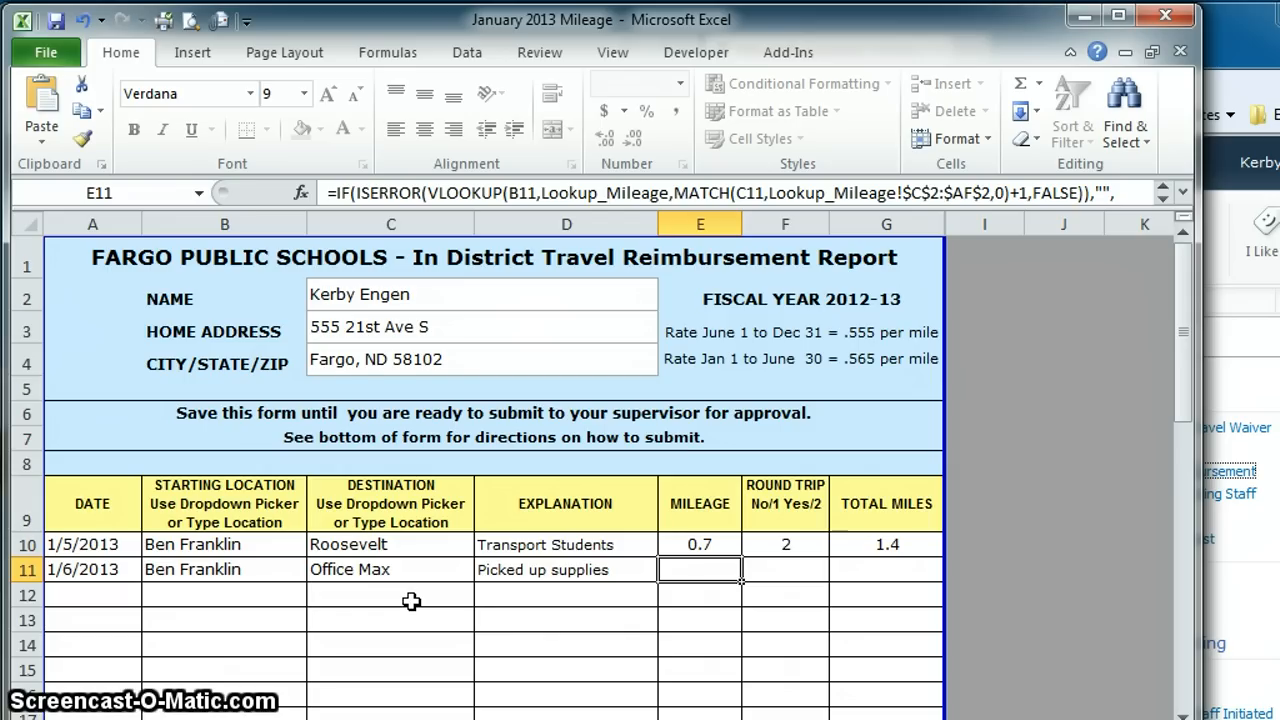
{"action": "type", "text": "10"}
{"action": "key", "text": "Tab"}
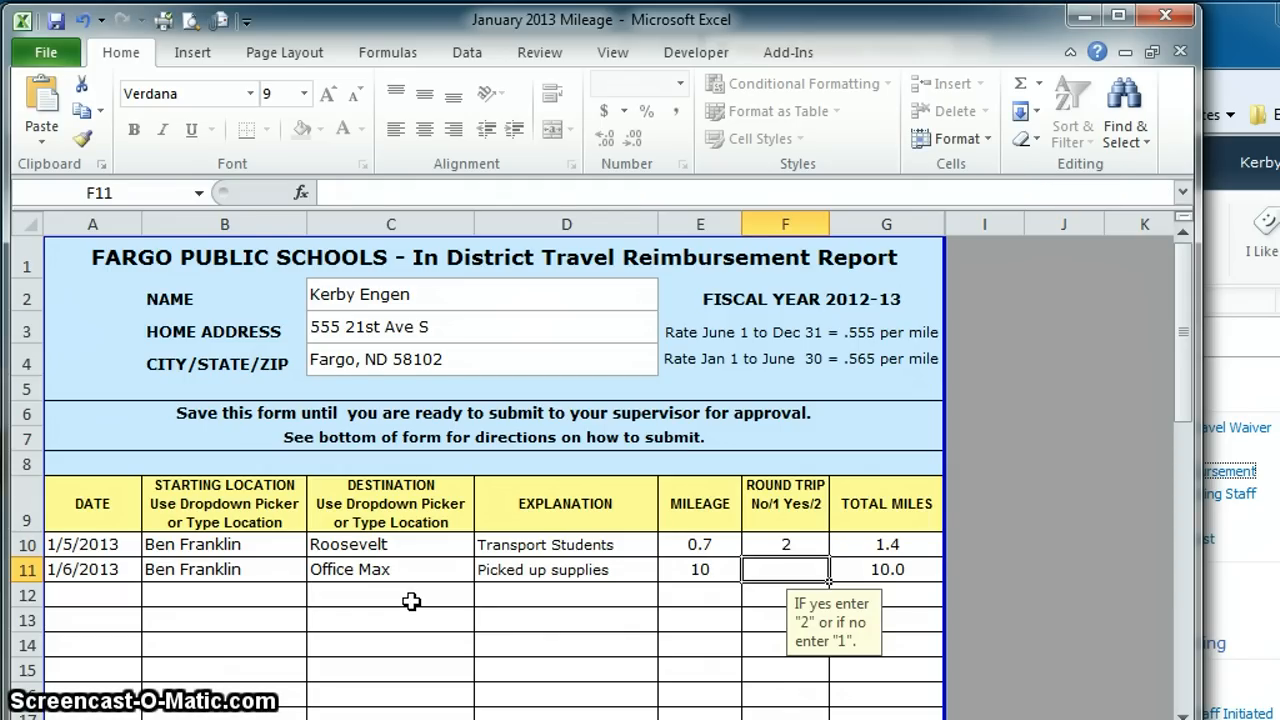
{"action": "type", "text": "2"}
{"action": "key", "text": "Return"}
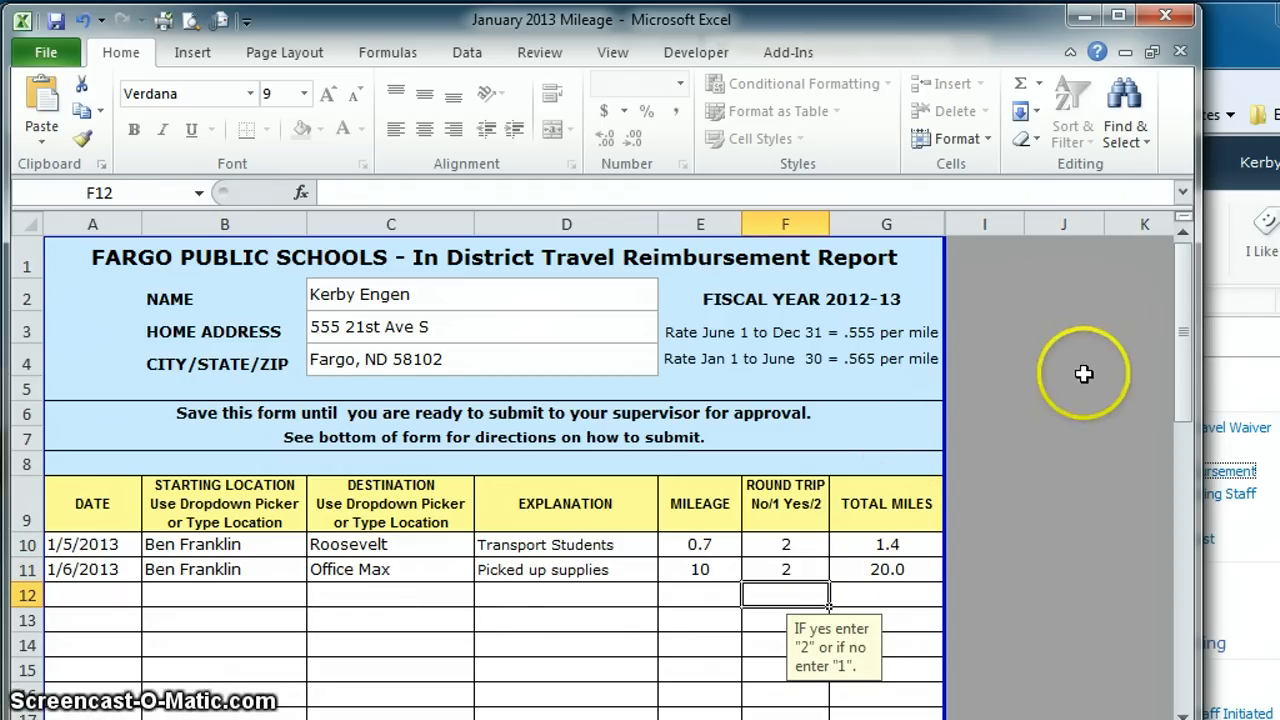
{"action": "left_click_drag", "start_coordinate": [1185, 340], "coordinate": [1161, 636]}
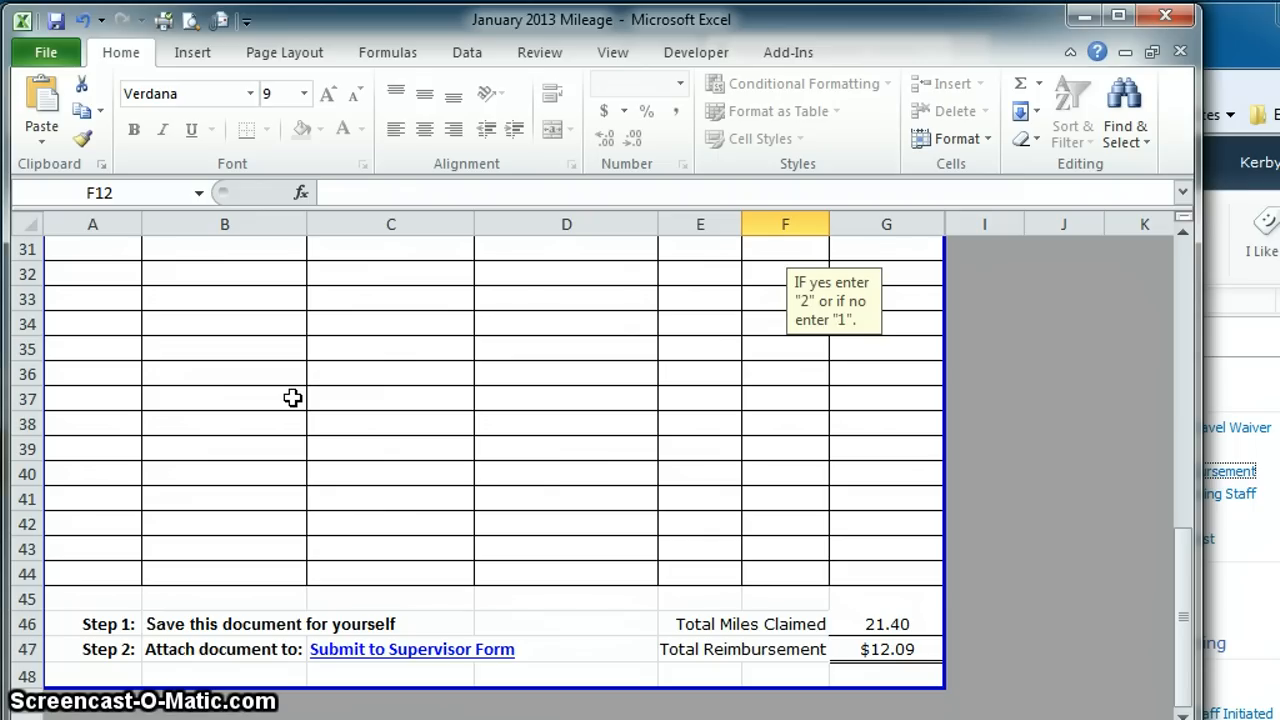
Step: Follow the 'Submit to Supervisor Form' link below the 21.40-mile, $12.09 totals
{"action": "left_click", "coordinate": [372, 652]}
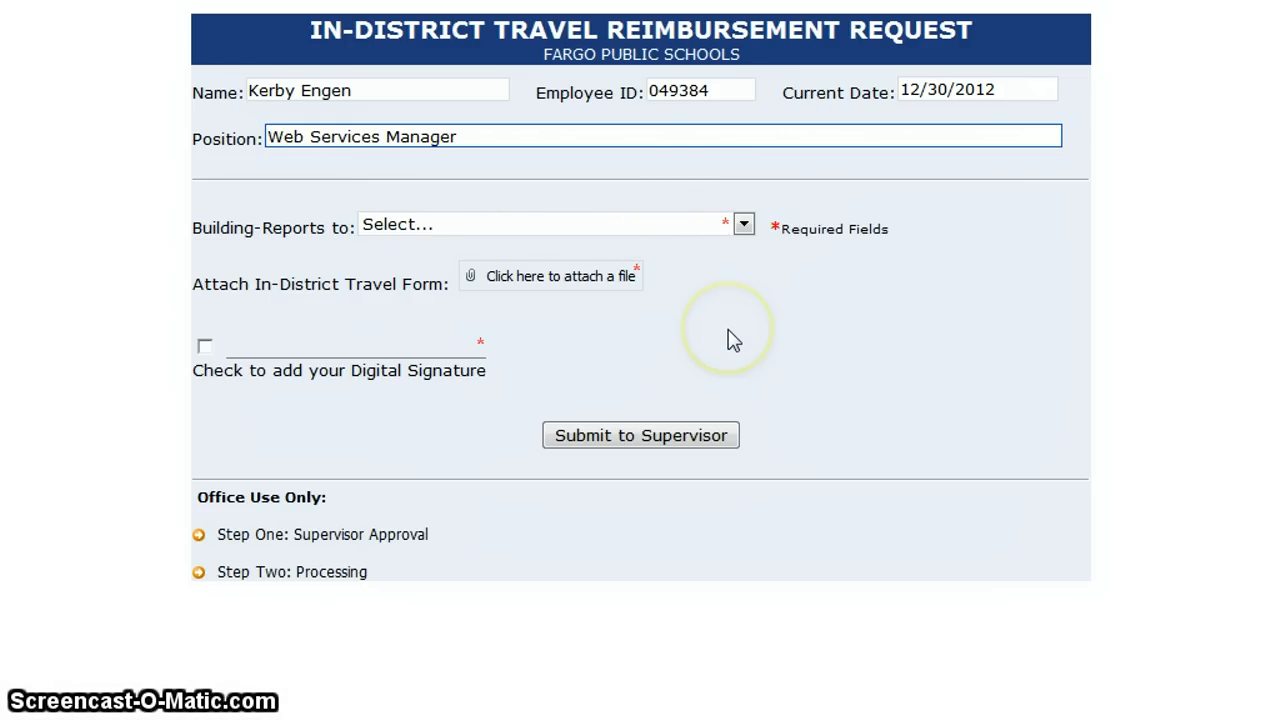
Step: Choose Ben Franklin-Principal as the Building-Reports to supervisor, then start attaching a file
{"action": "left_click", "coordinate": [716, 236]}
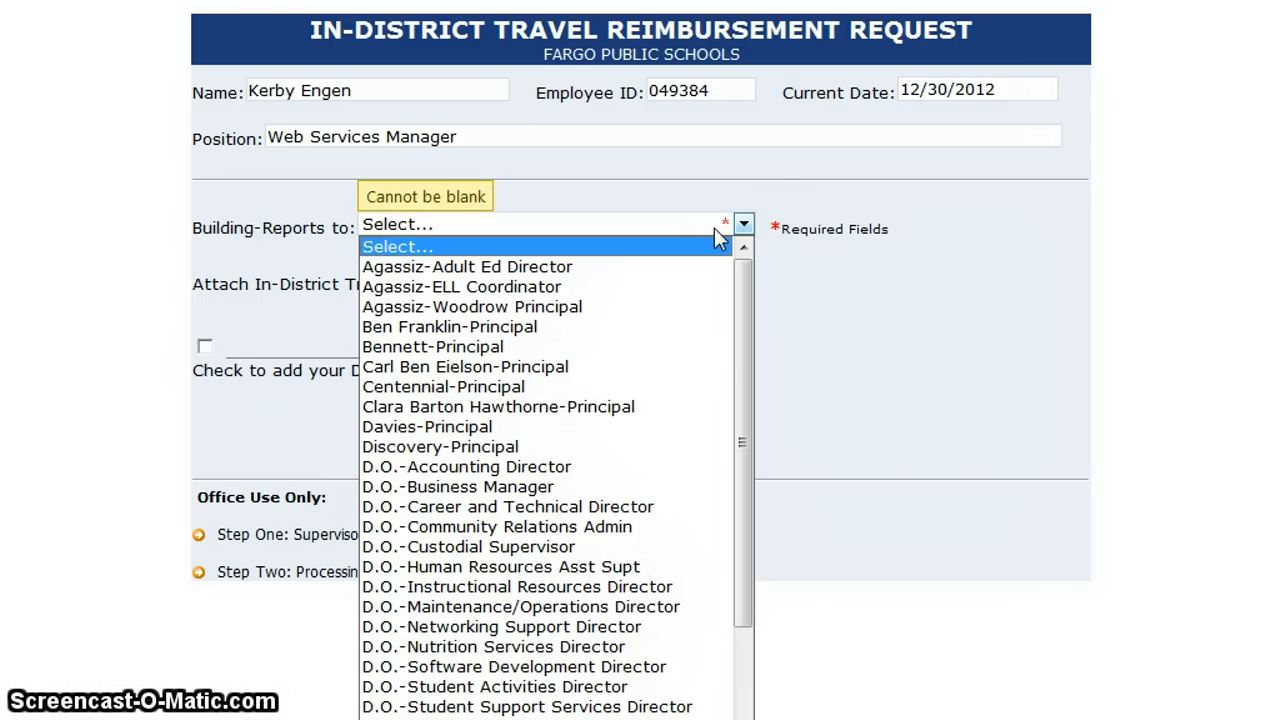
{"action": "left_click", "coordinate": [514, 330]}
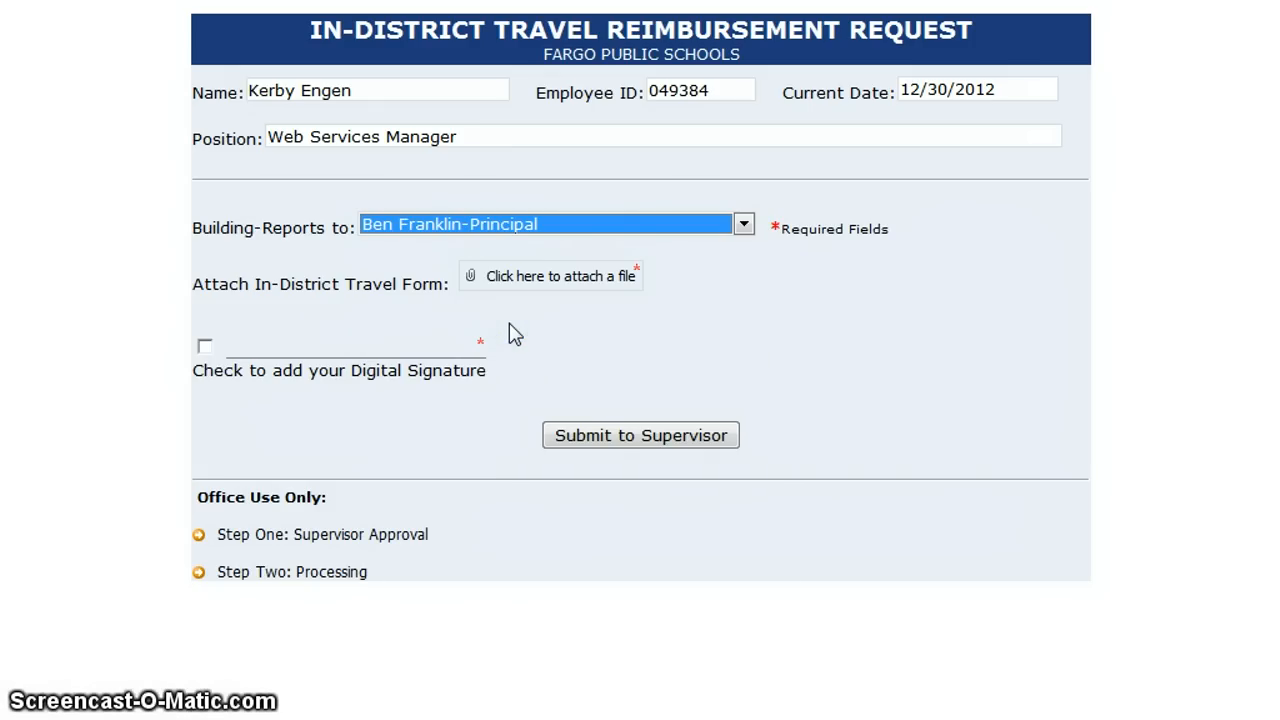
{"action": "left_click", "coordinate": [545, 281]}
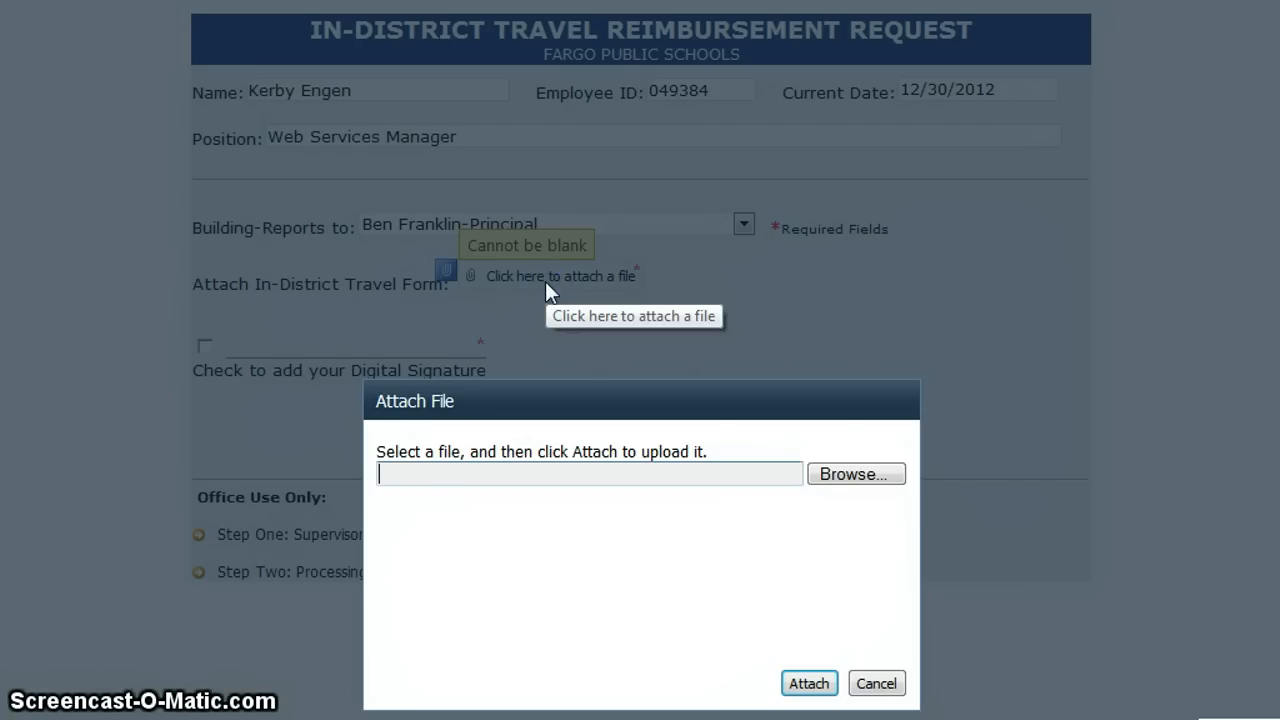
Step: Attach January 2013 Mileage.xlsx from the home network drive to the request form
{"action": "left_click", "coordinate": [885, 478]}
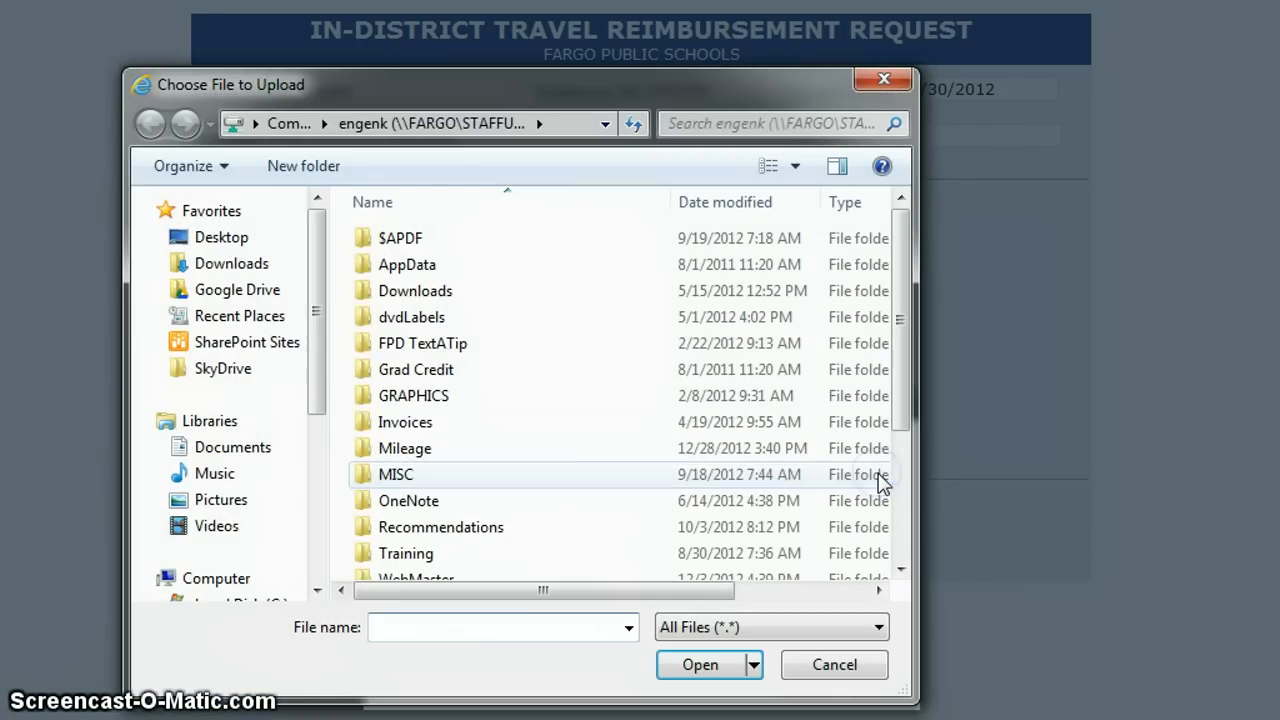
{"action": "left_click_drag", "start_coordinate": [318, 371], "coordinate": [311, 422]}
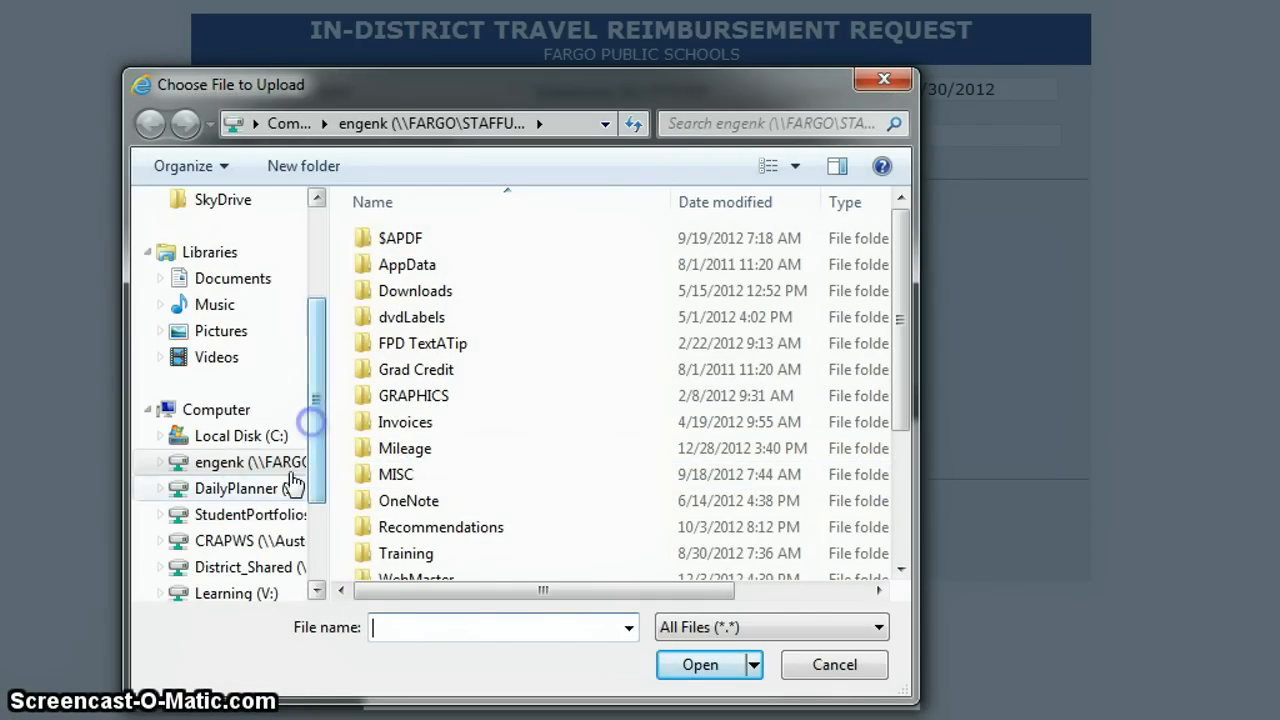
{"action": "left_click", "coordinate": [175, 462]}
{"action": "left_click_drag", "start_coordinate": [894, 343], "coordinate": [877, 491]}
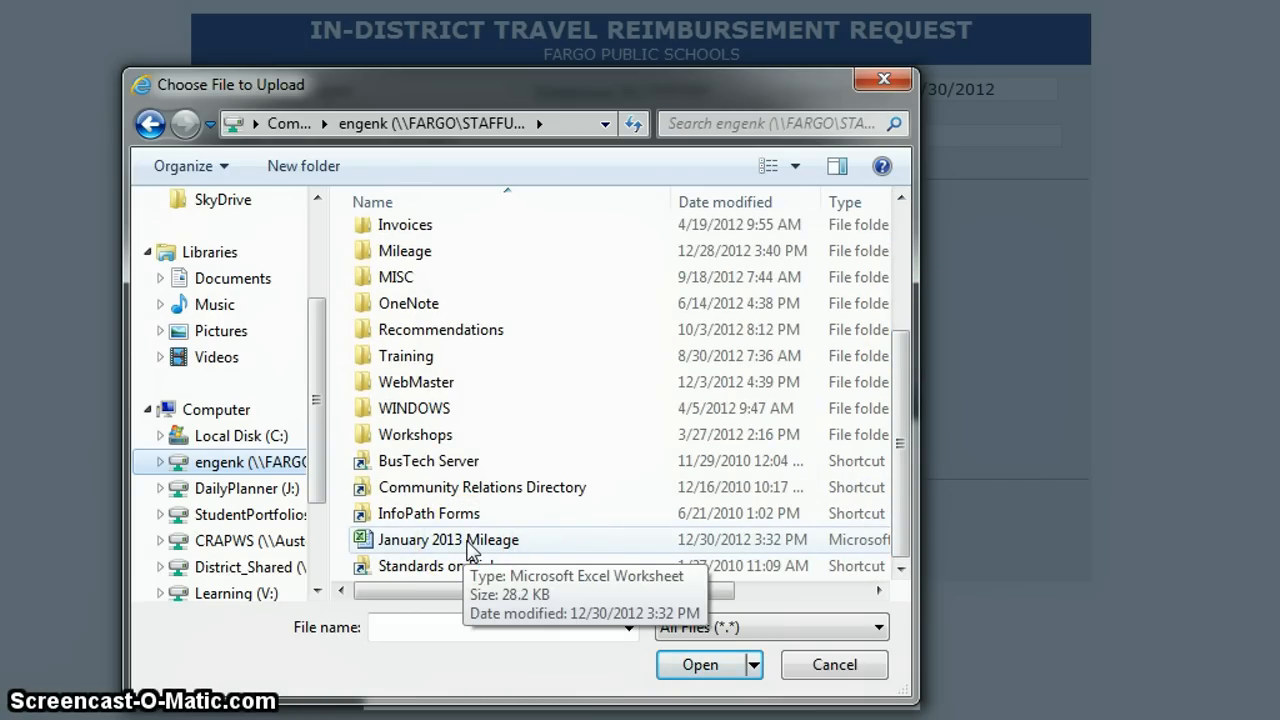
{"action": "double_click", "coordinate": [467, 541]}
{"action": "left_click", "coordinate": [768, 690]}
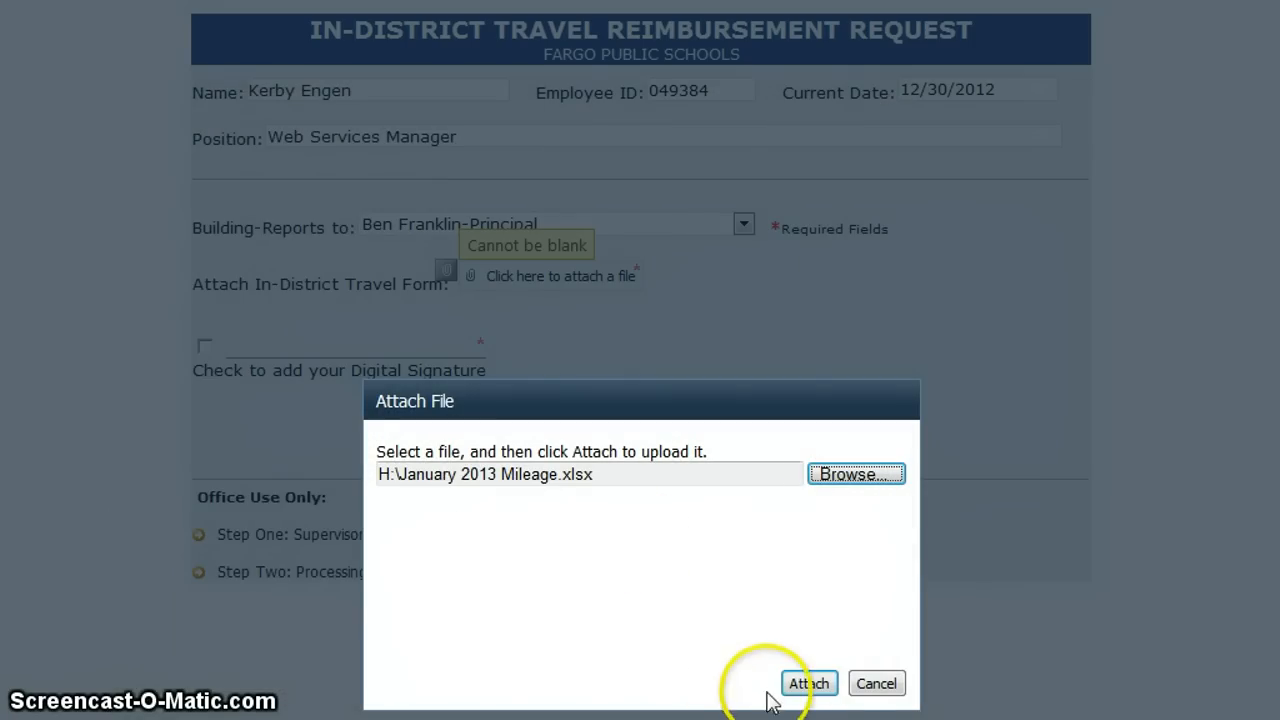
{"action": "left_click", "coordinate": [795, 682]}
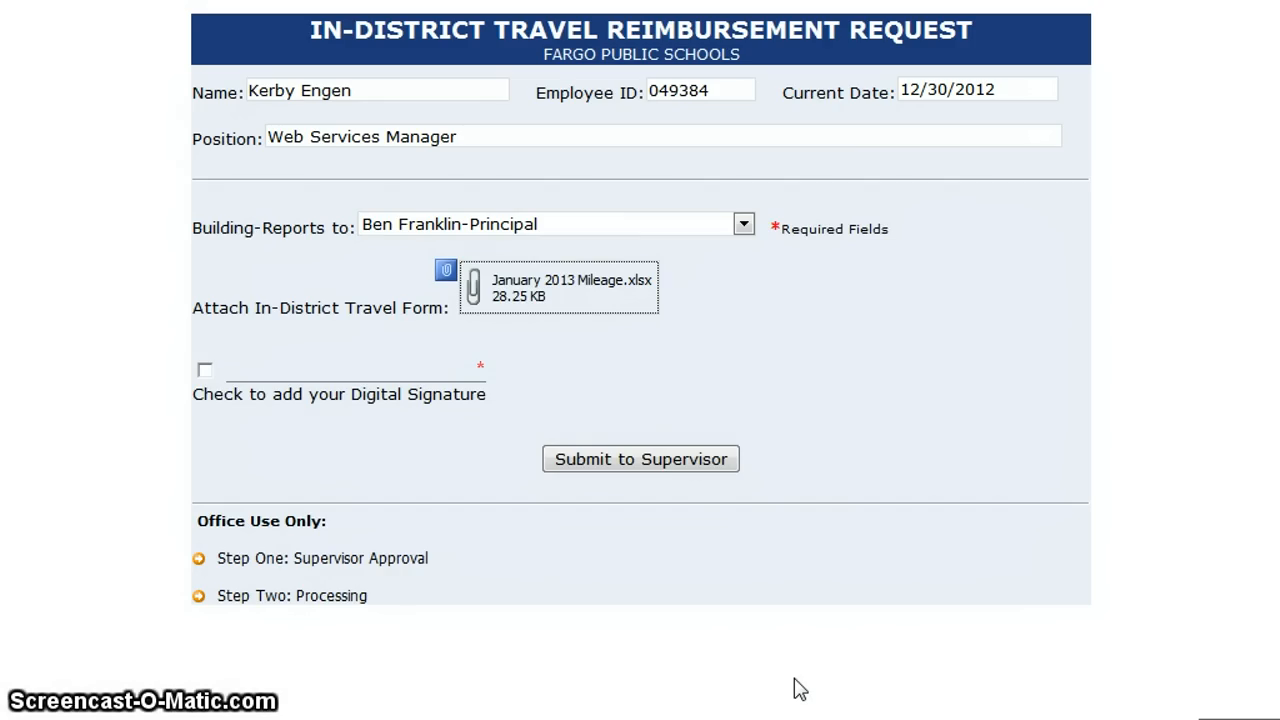
Step: Add the digital signature and submit the request to the supervisor
{"action": "left_click", "coordinate": [314, 371]}
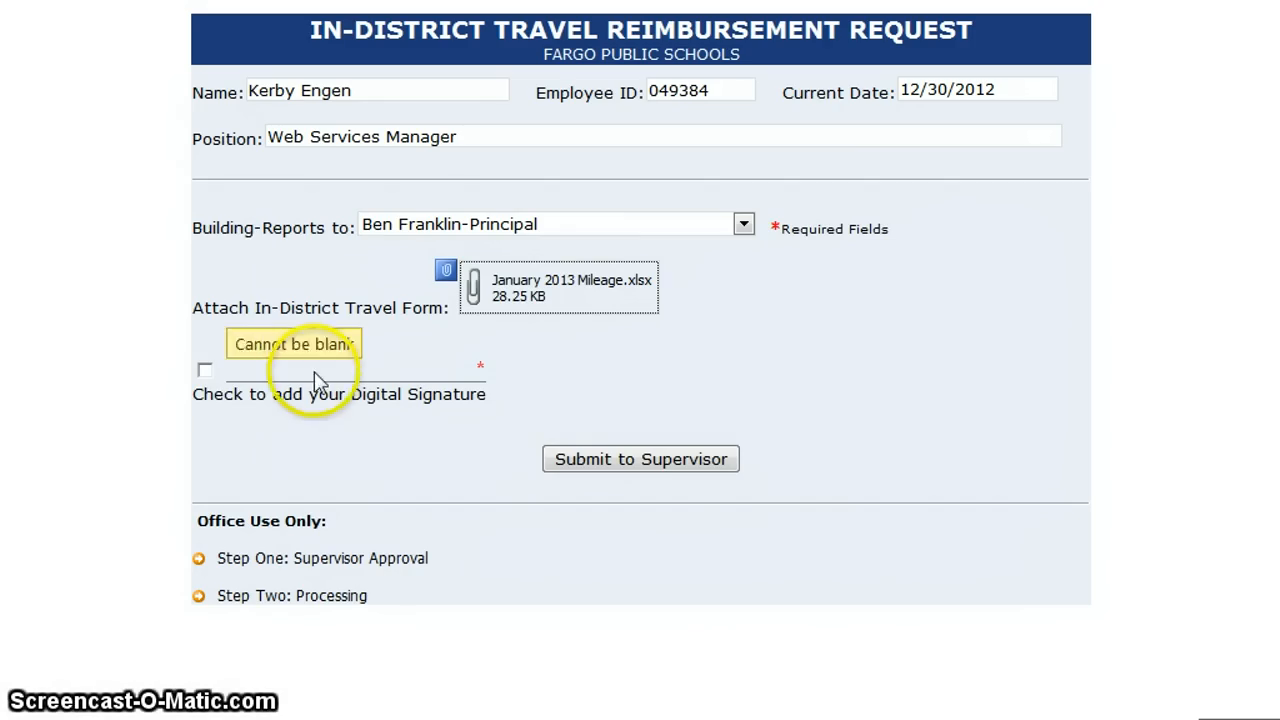
{"action": "left_click", "coordinate": [204, 370]}
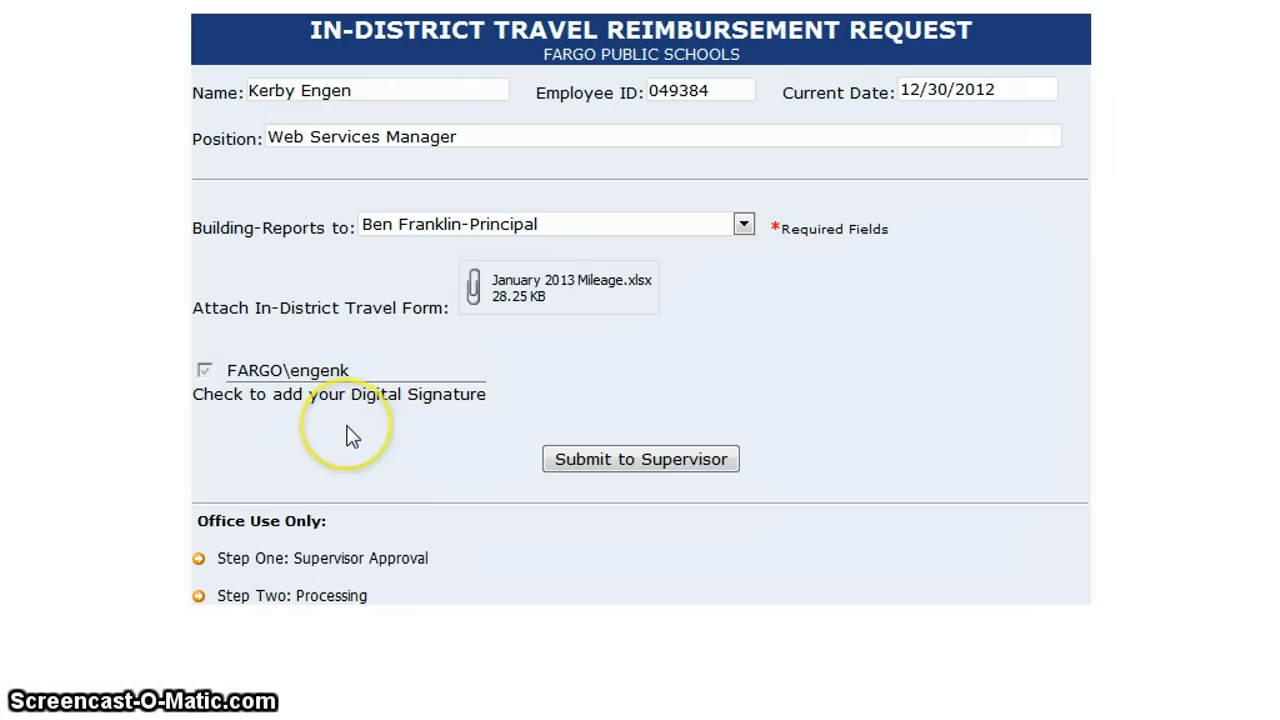
{"action": "left_click", "coordinate": [650, 462]}
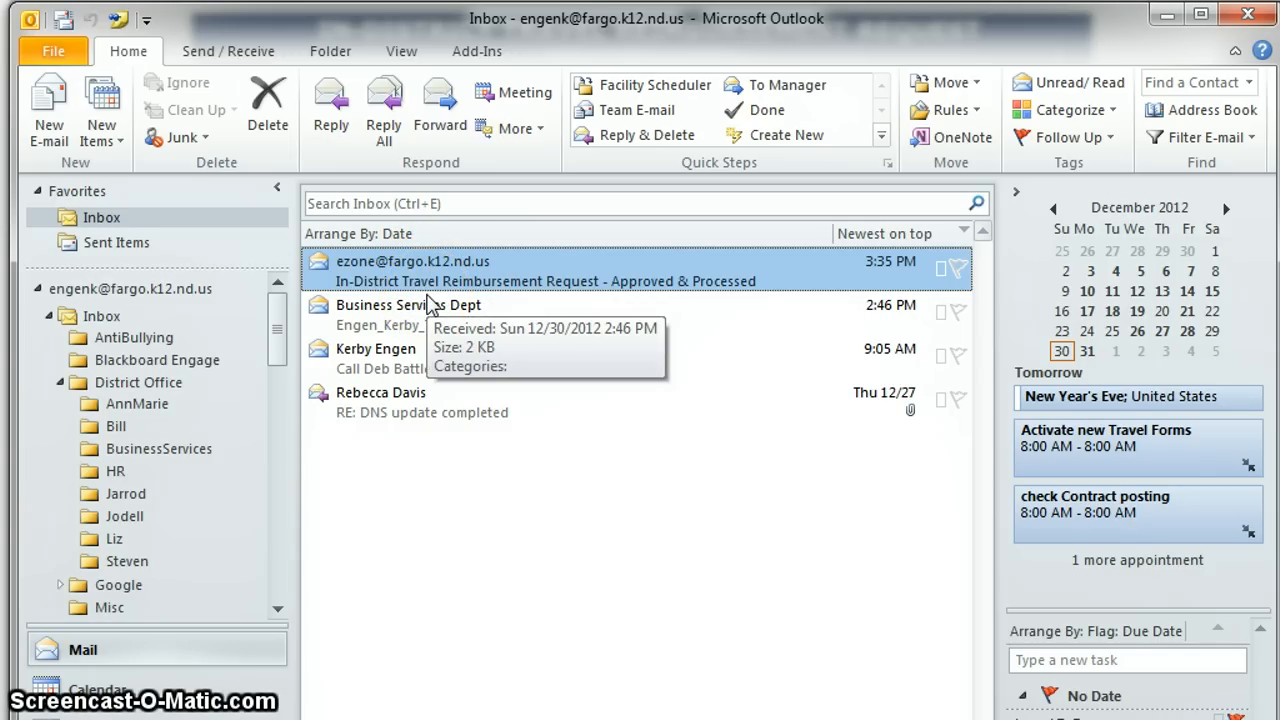
Step: Open the 'In-District Travel Reimbursement Request - Approved & Processed' email from the Inbox
{"action": "double_click", "coordinate": [428, 281]}
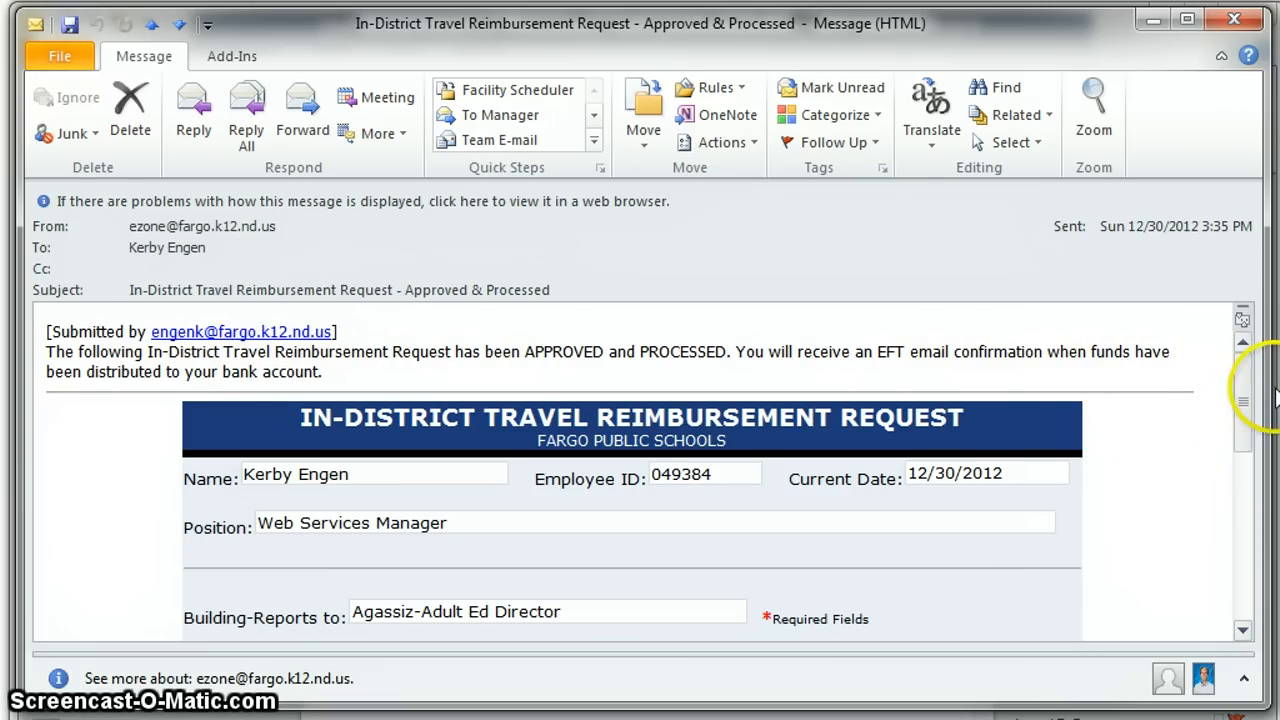
Step: Scroll the message down to the Office Use Only section showing Approve, Processed and $25.16
{"action": "mouse_move", "coordinate": [1248, 371]}
{"action": "left_mouse_down"}
{"action": "mouse_move", "coordinate": [1228, 533]}
{"action": "mouse_move", "coordinate": [1226, 522]}
{"action": "left_mouse_up"}
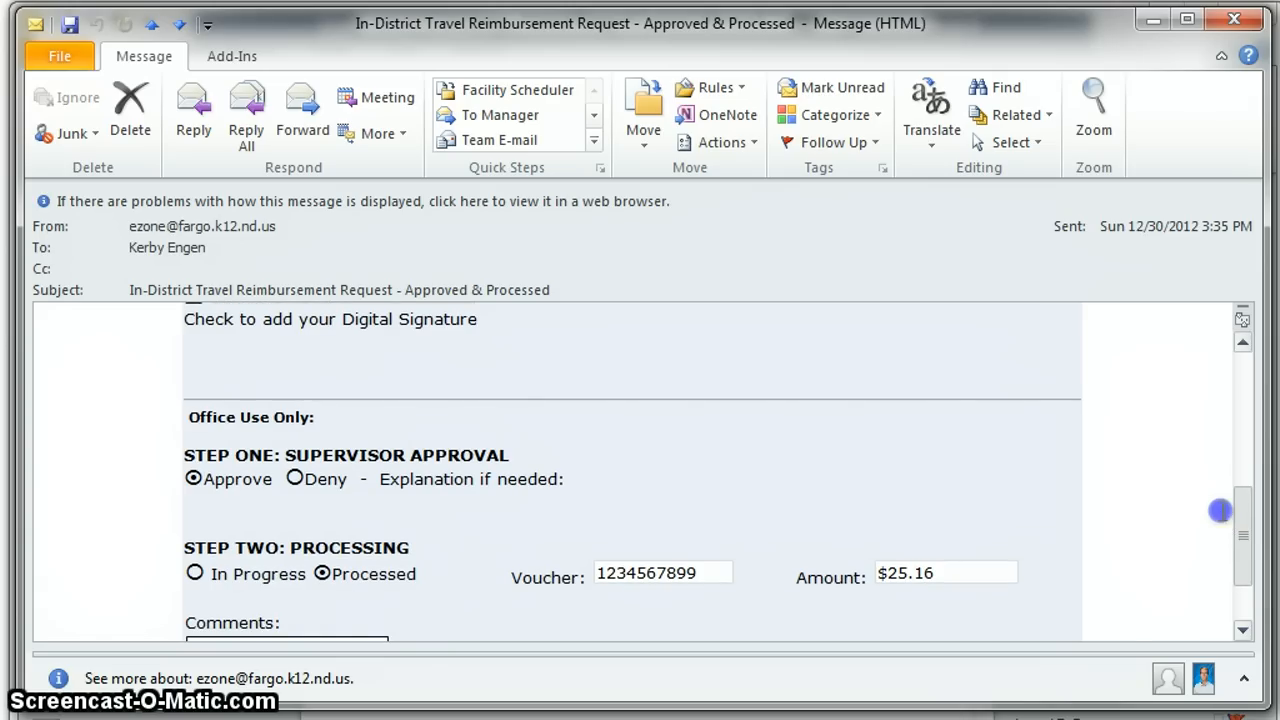